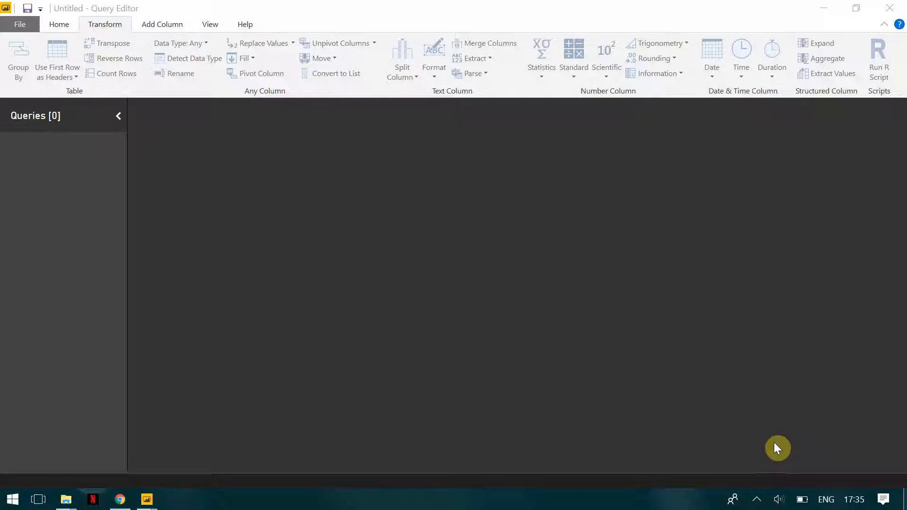
# - Switch to Chrome and close the Bollywood box office collection page
pyautogui.click(66, 24)
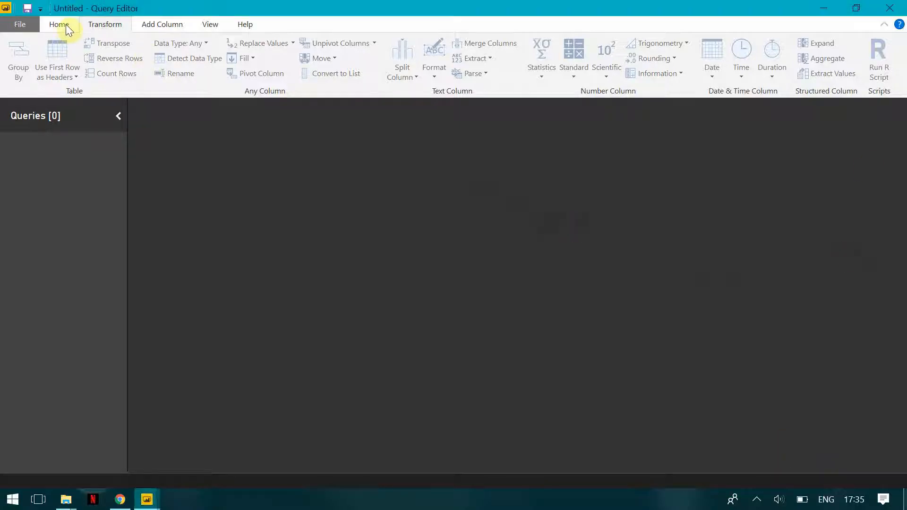
pyautogui.click(119, 499)
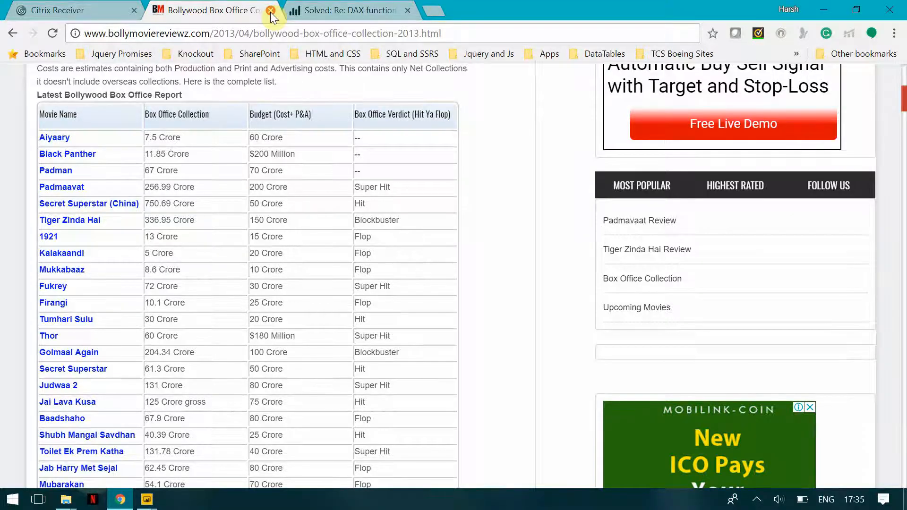
pyautogui.click(295, 10)
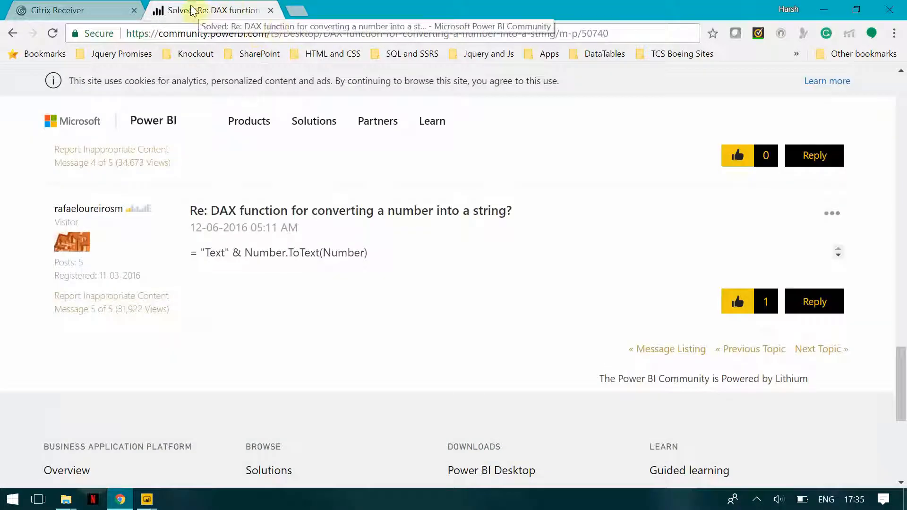
# - Search the web for "bollywood movies wiki"
pyautogui.click(279, 32)
pyautogui.write('bo')
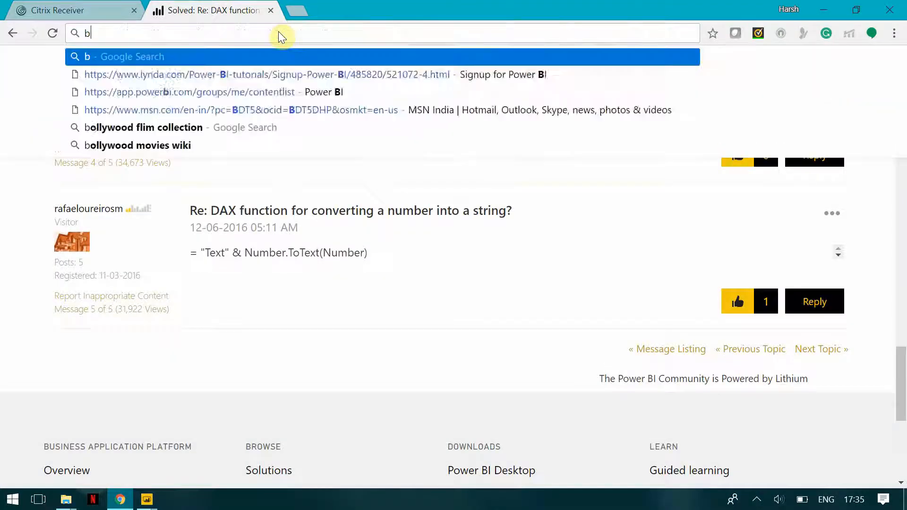
pyautogui.press('BackSpace')
pyautogui.press('BackSpace')
pyautogui.press('BackSpace')
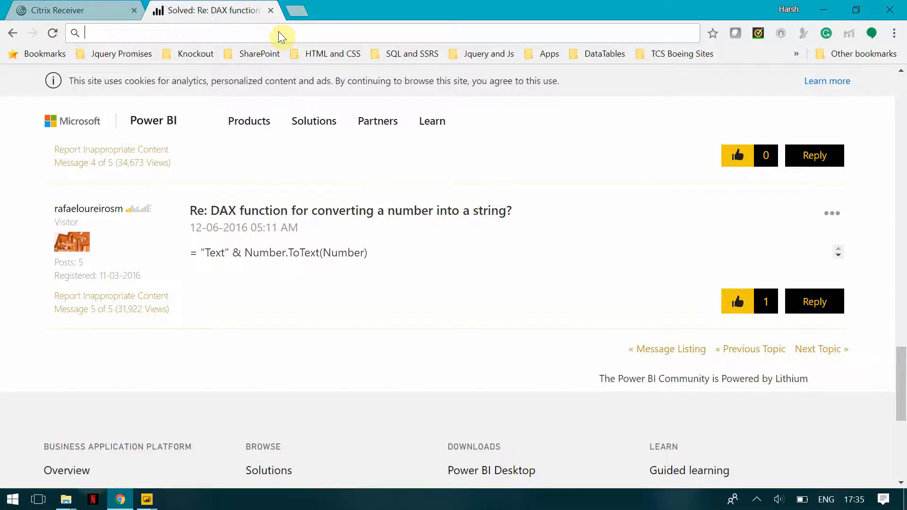
pyautogui.write('bollywood')
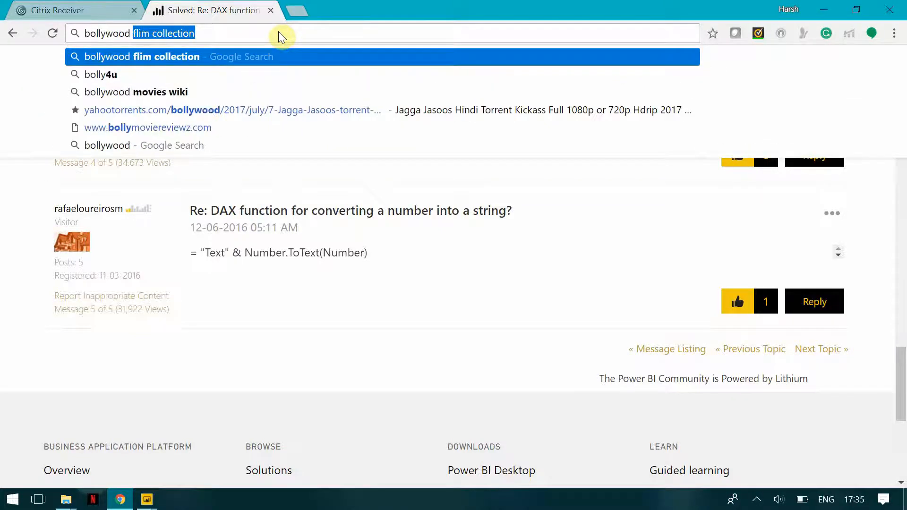
pyautogui.press('Down')
pyautogui.press('Return')
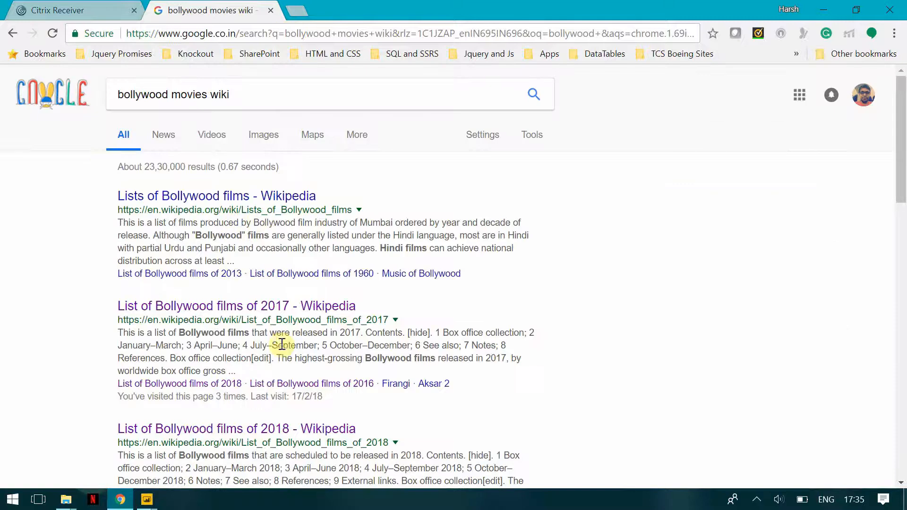
# - Open Wikipedia's List of Bollywood films of 2017 from the search results and copy its web address
pyautogui.click(274, 305)
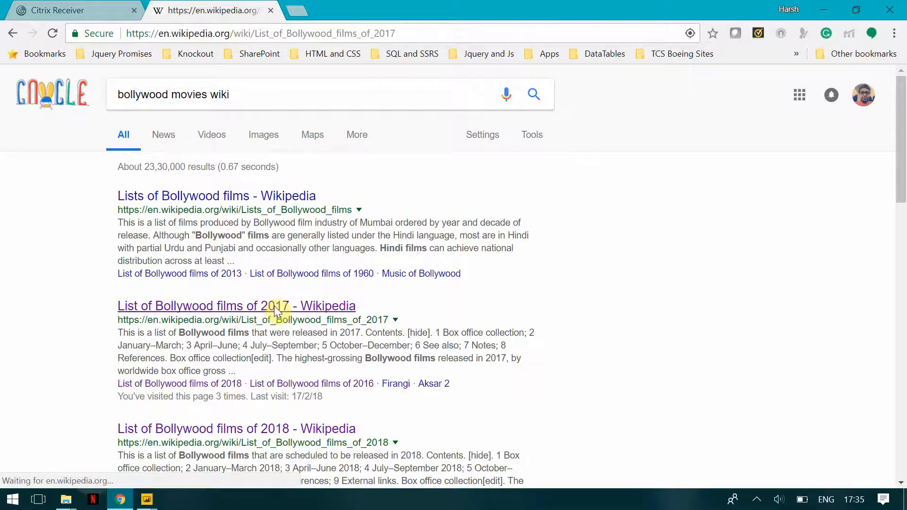
pyautogui.click(340, 37)
pyautogui.hotkey('ctrl', 'c')
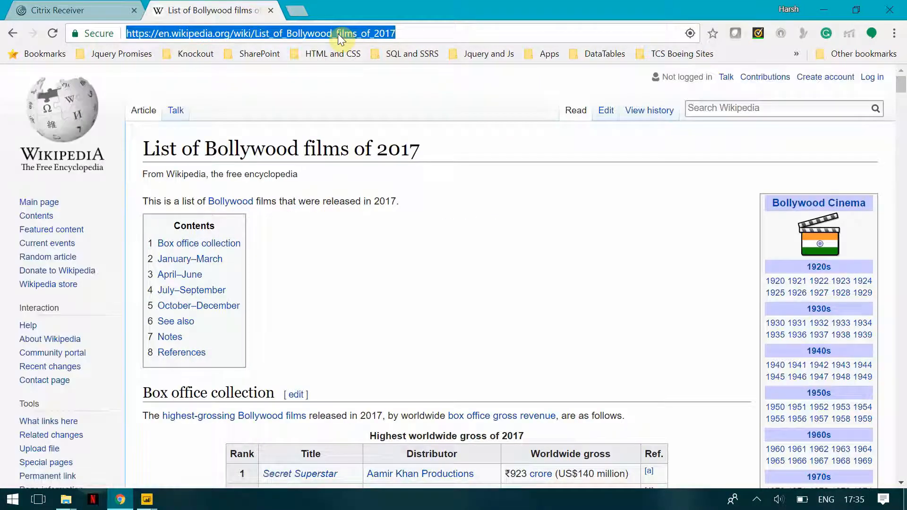
pyautogui.click(150, 499)
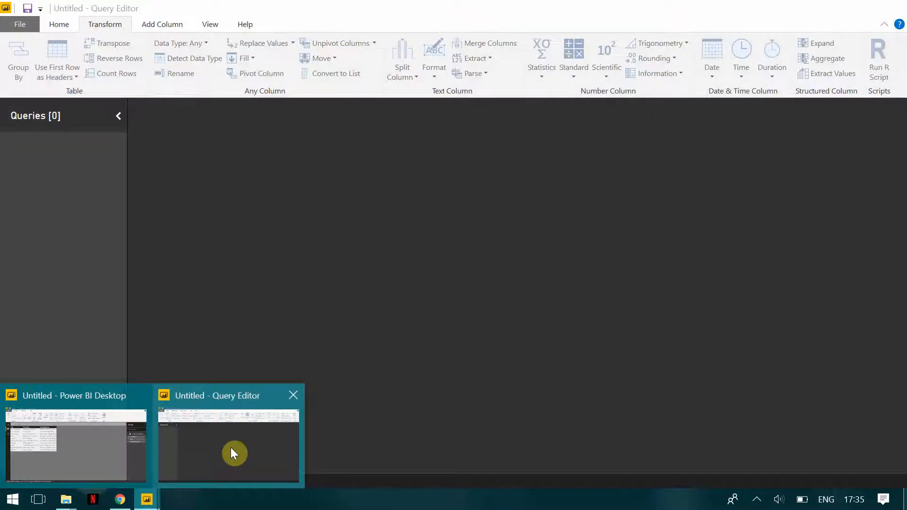
pyautogui.click(231, 446)
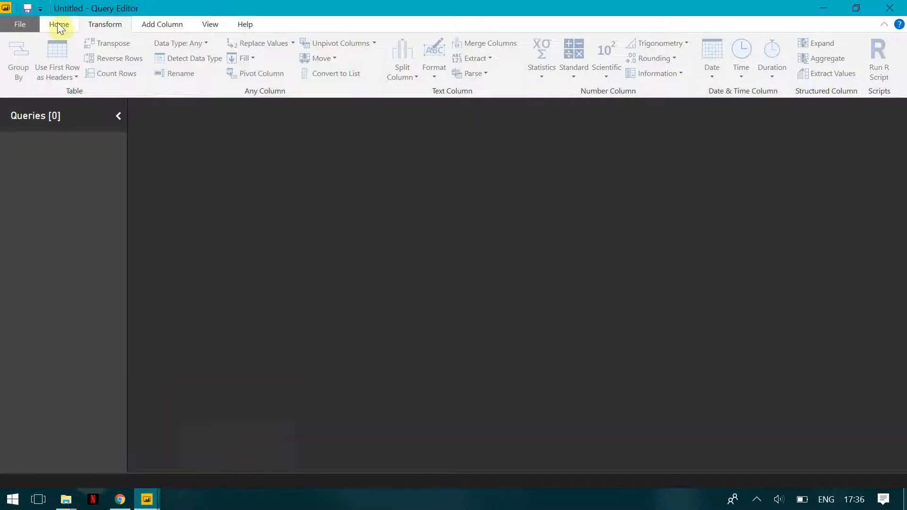
pyautogui.click(58, 24)
pyautogui.click(100, 78)
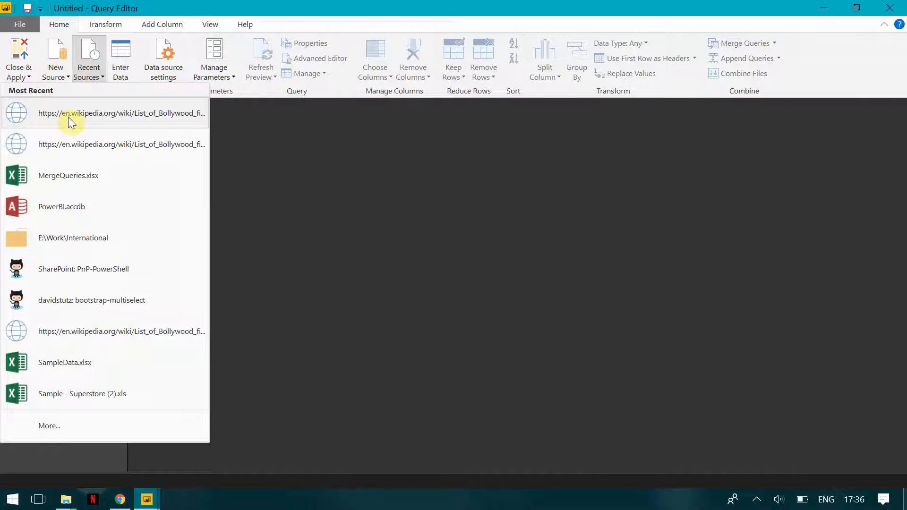
pyautogui.click(58, 72)
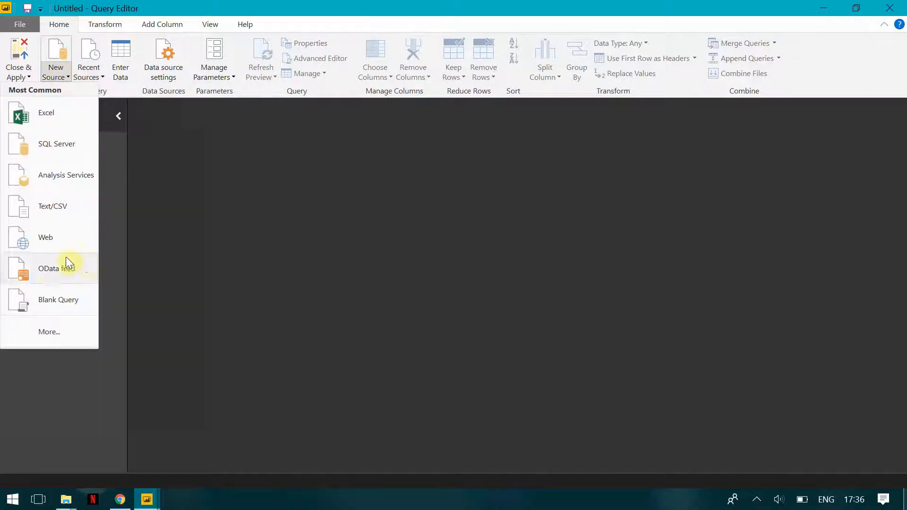
pyautogui.click(50, 242)
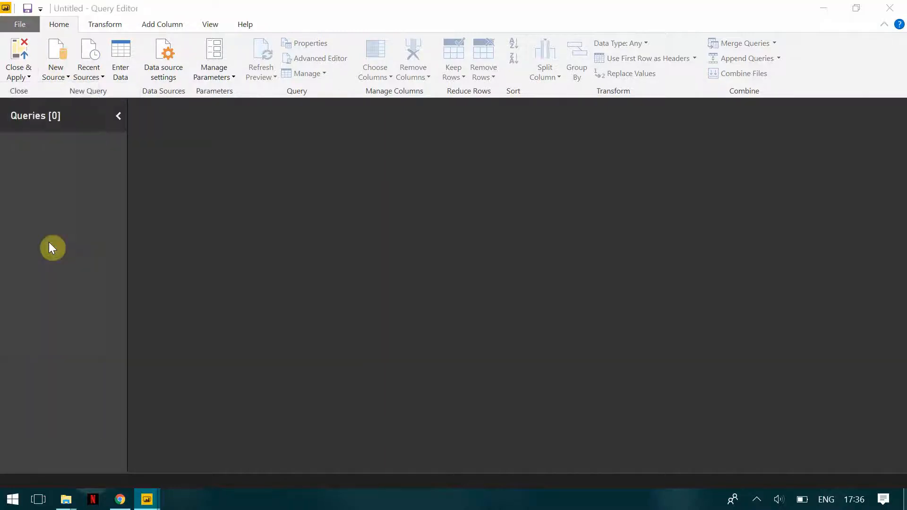
pyautogui.hotkey('ctrl', 'v')
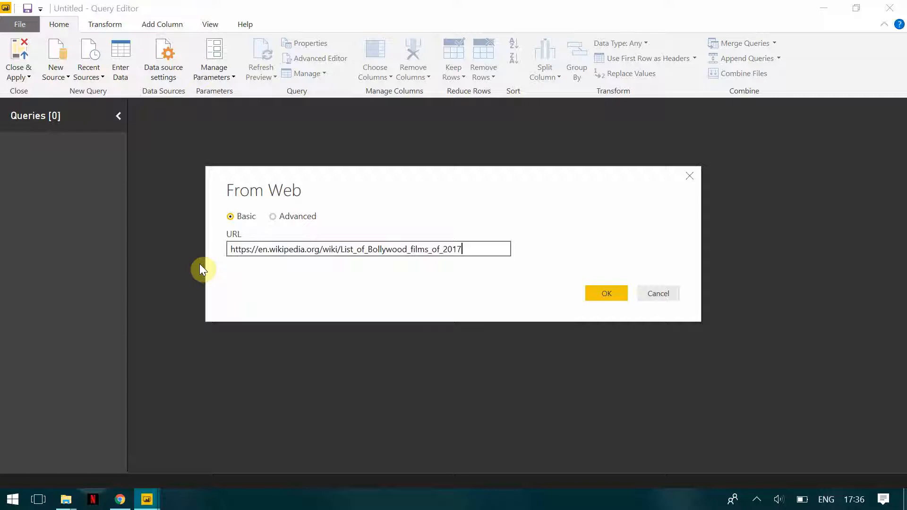
pyautogui.press('Return')
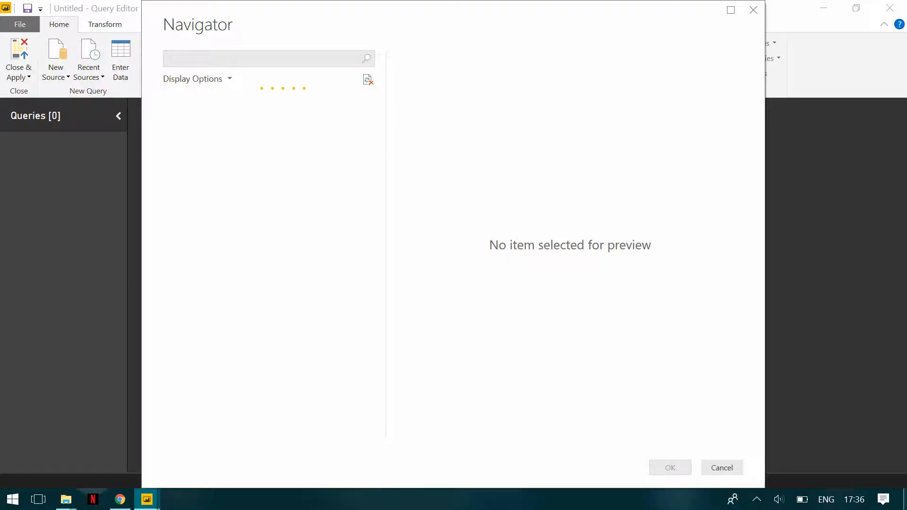
# - Switch to Chrome and examine the Highest worldwide gross of 2017 table on the Wikipedia page
pyautogui.hotkey('alt', 'Tab')
pyautogui.scroll(-1, 172, 319)
pyautogui.scroll(-6, 173, 319)
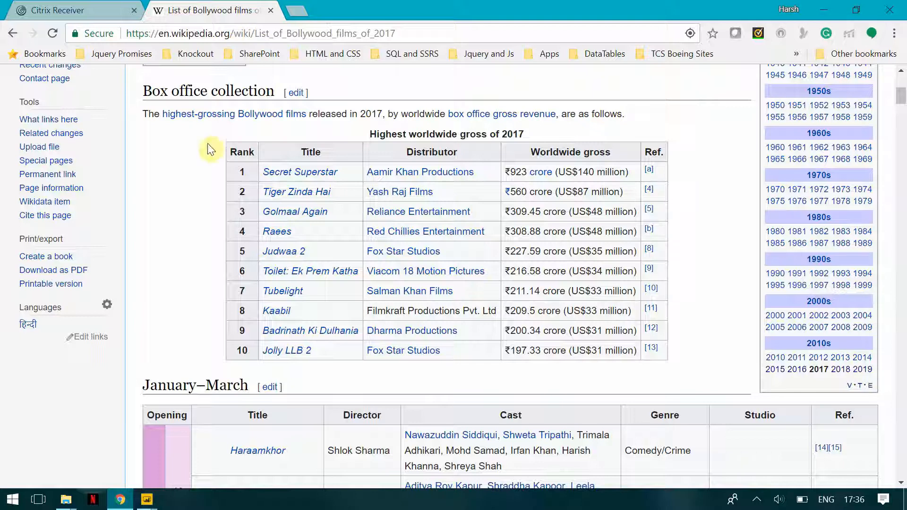
pyautogui.moveTo(207, 138); pyautogui.dragTo(661, 361)
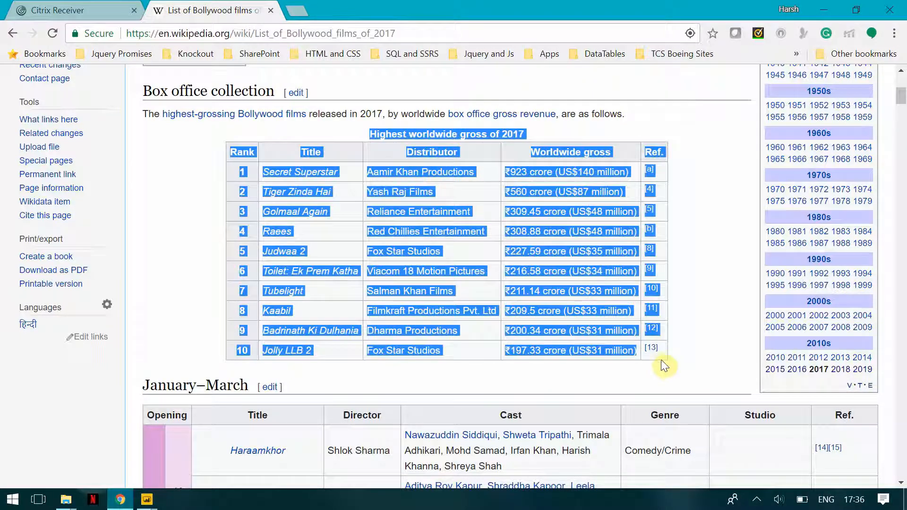
# - Return to the Query Editor and load the "Highest worldwide gross of 2017" table as a query
pyautogui.click(146, 499)
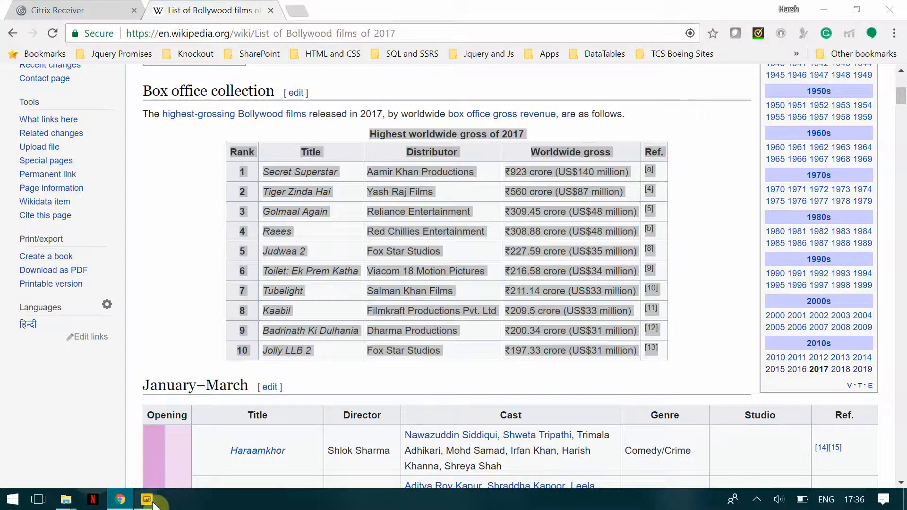
pyautogui.click(206, 469)
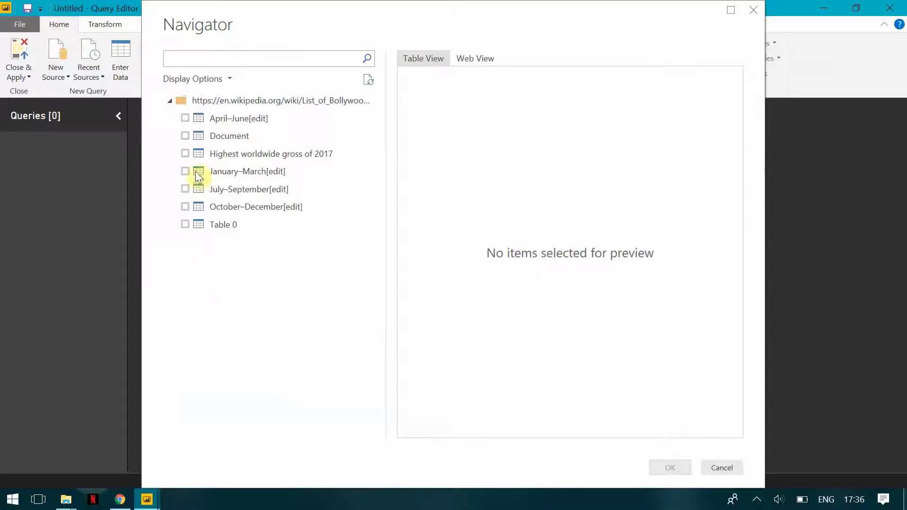
pyautogui.click(185, 154)
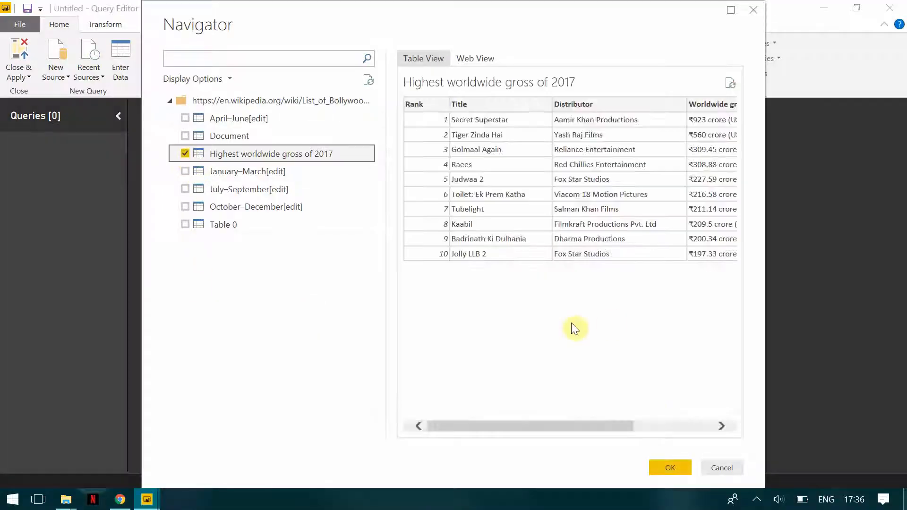
pyautogui.click(670, 470)
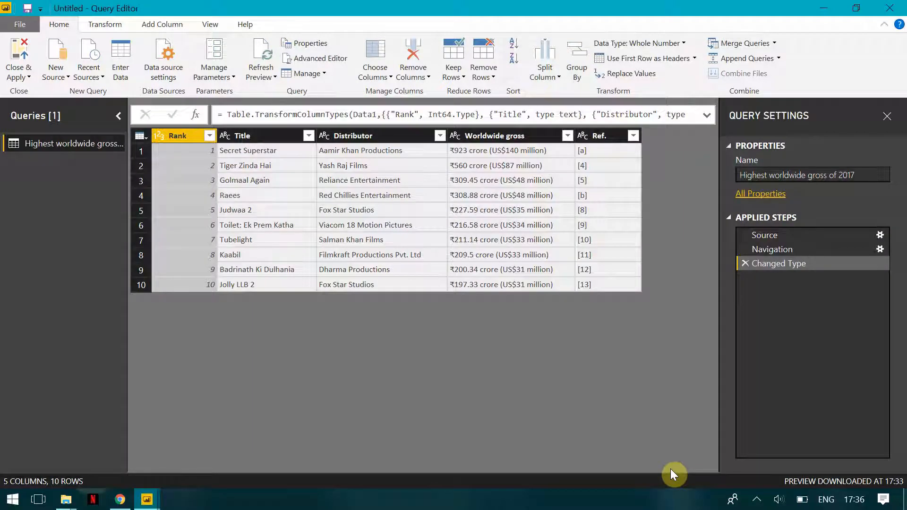
# - Switch to Chrome and view the 2016 film list by changing the year in the Wikipedia address to 2016
pyautogui.click(120, 499)
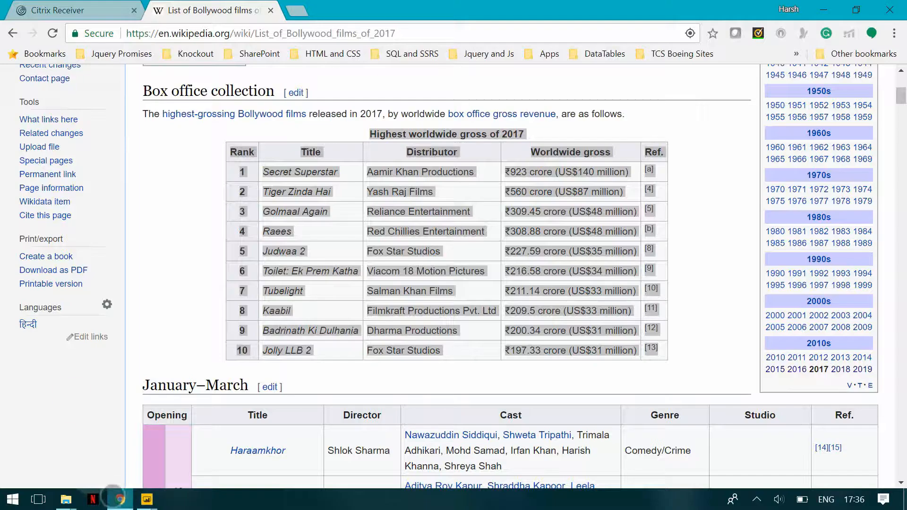
pyautogui.click(422, 41)
pyautogui.click(422, 41)
pyautogui.press('BackSpace')
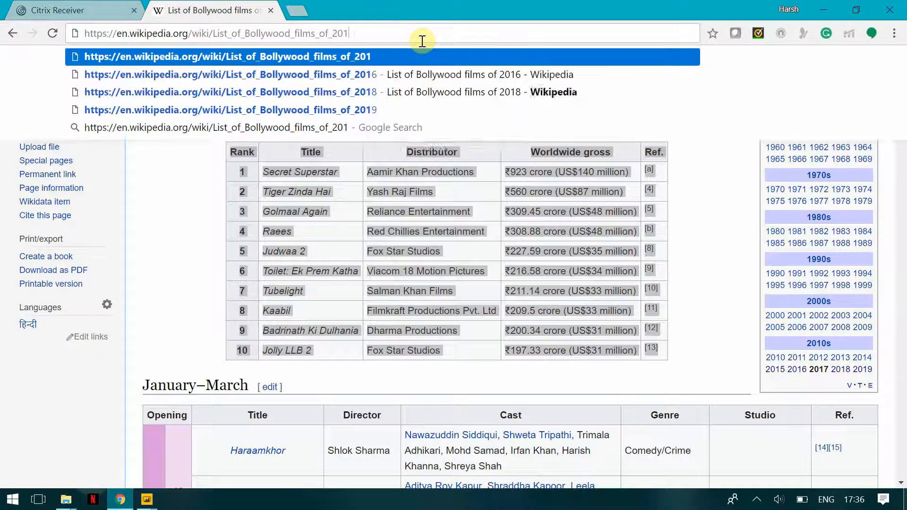
pyautogui.write('6')
pyautogui.press('Return')
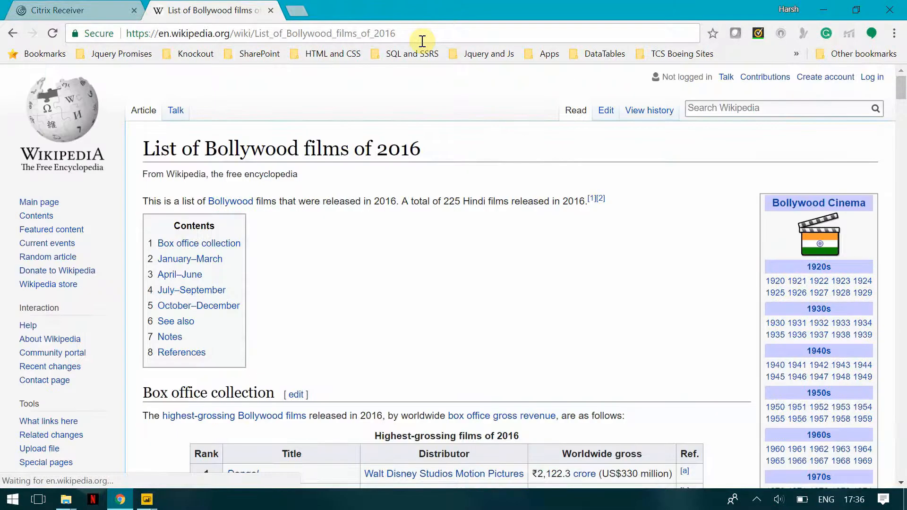
# - Switch to the Query Editor and start a manually entered table with its first column named Year
pyautogui.moveTo(146, 500)
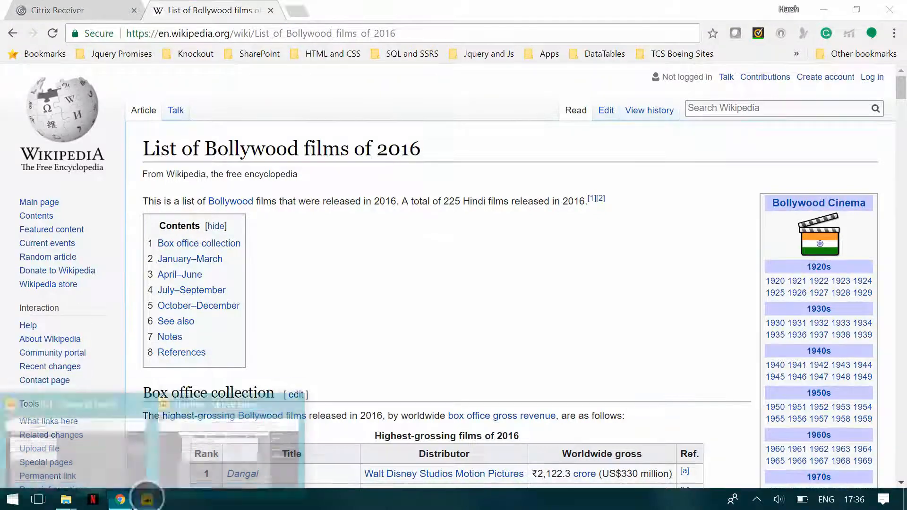
pyautogui.click(208, 430)
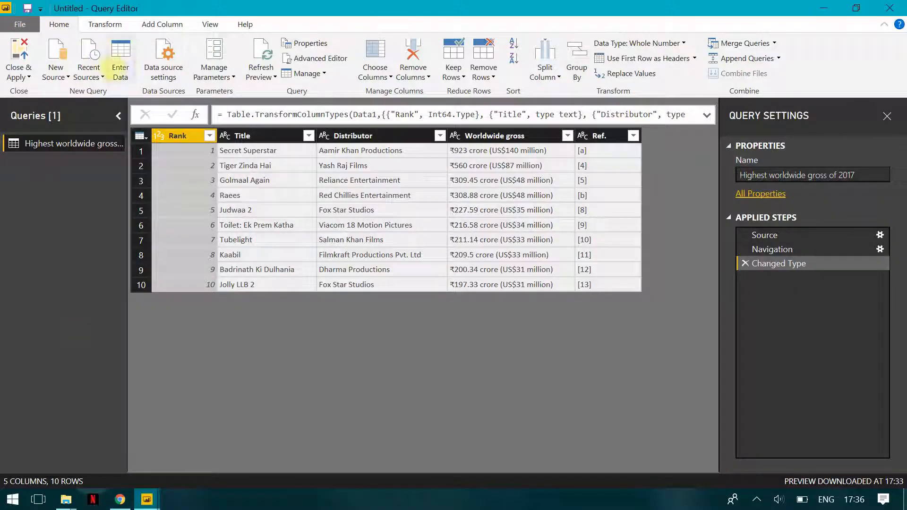
pyautogui.click(130, 63)
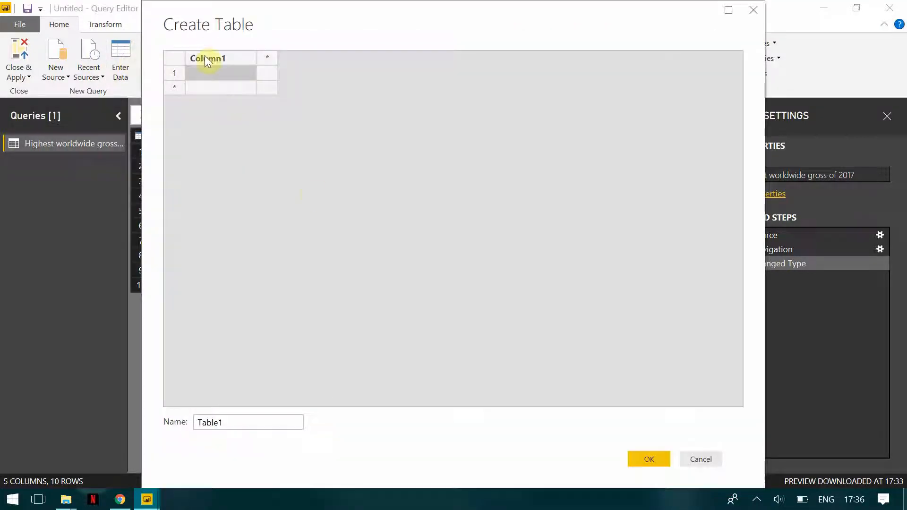
pyautogui.doubleClick(206, 59)
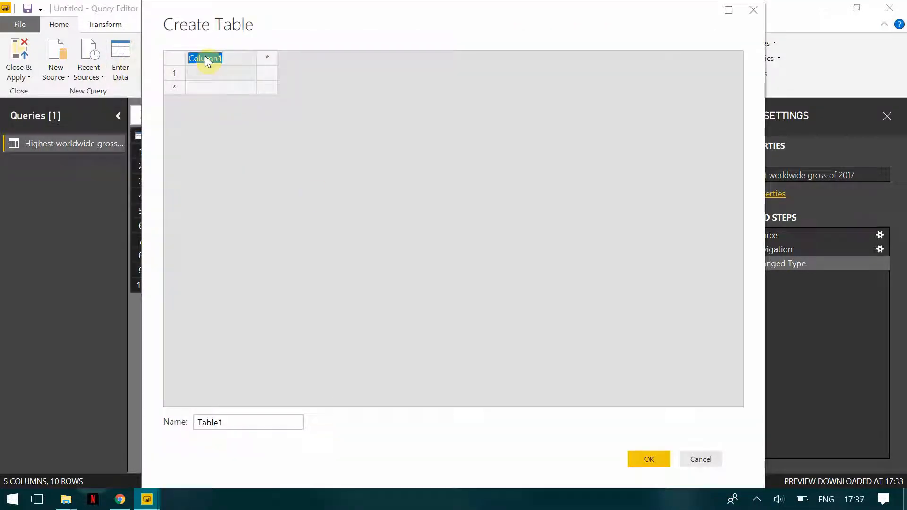
pyautogui.write('Year')
# - Fill the Year column with the values 2016, 2017 and 2018 in three rows
pyautogui.click(212, 72)
pyautogui.click(213, 73)
pyautogui.write('201')
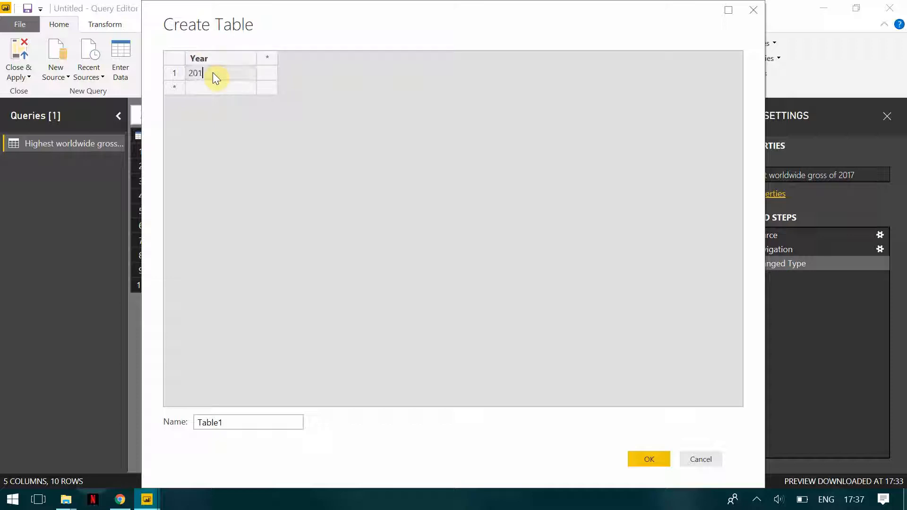
pyautogui.write('6')
pyautogui.press('Return')
pyautogui.write('2017')
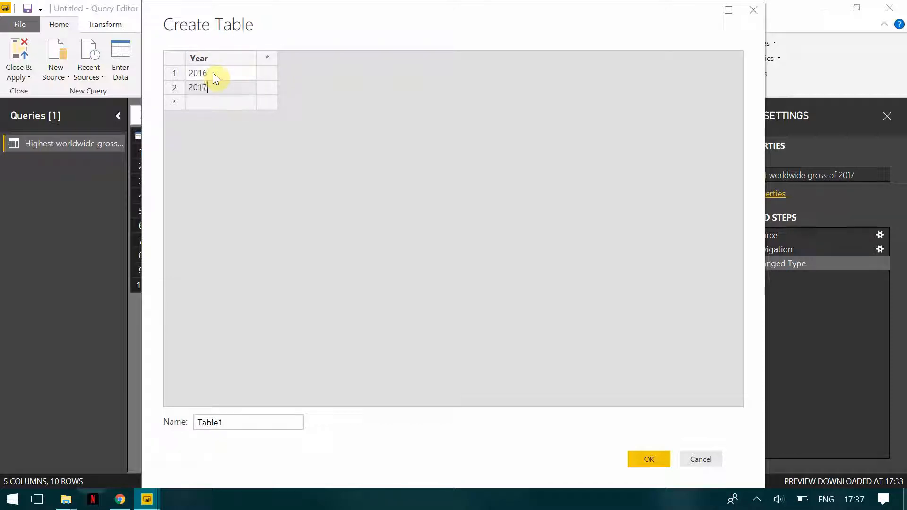
pyautogui.press('Return')
pyautogui.write('2018')
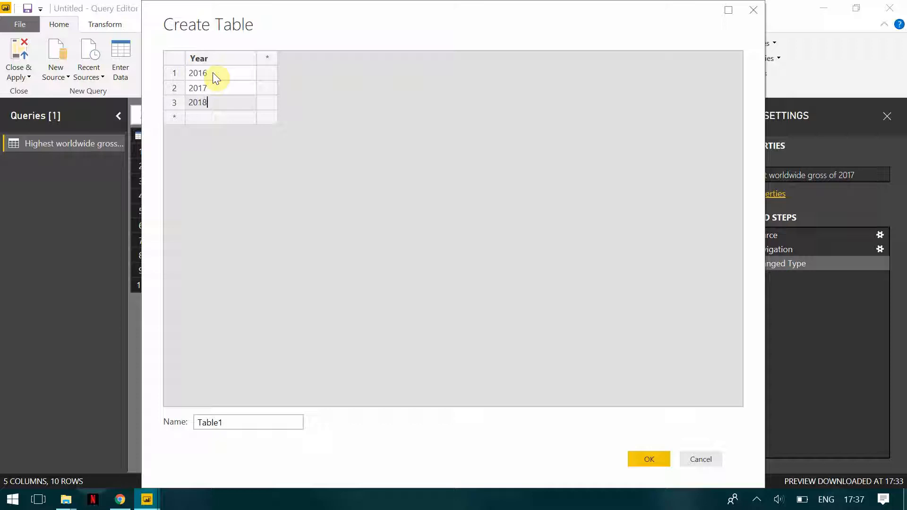
# - Name the new table YearWise and create it
pyautogui.click(222, 425)
pyautogui.write('Year')
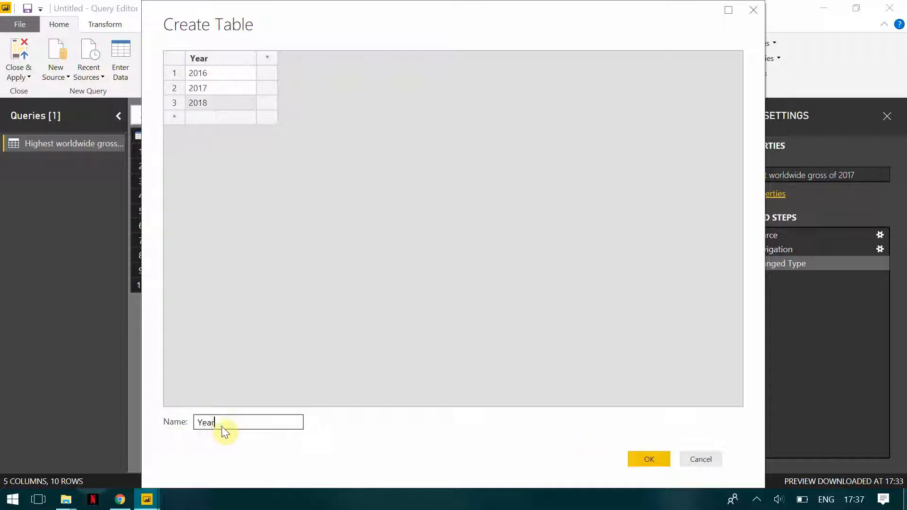
pyautogui.write('Wise')
pyautogui.press('Return')
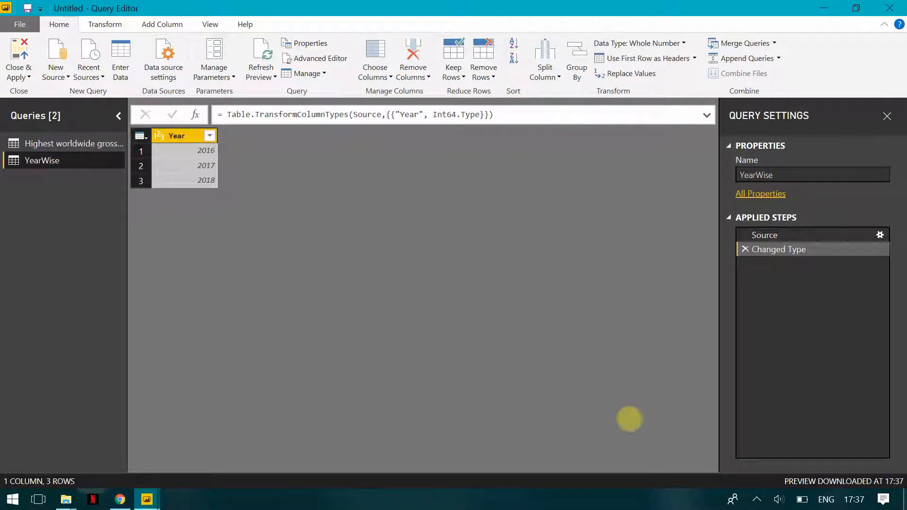
pyautogui.click(105, 24)
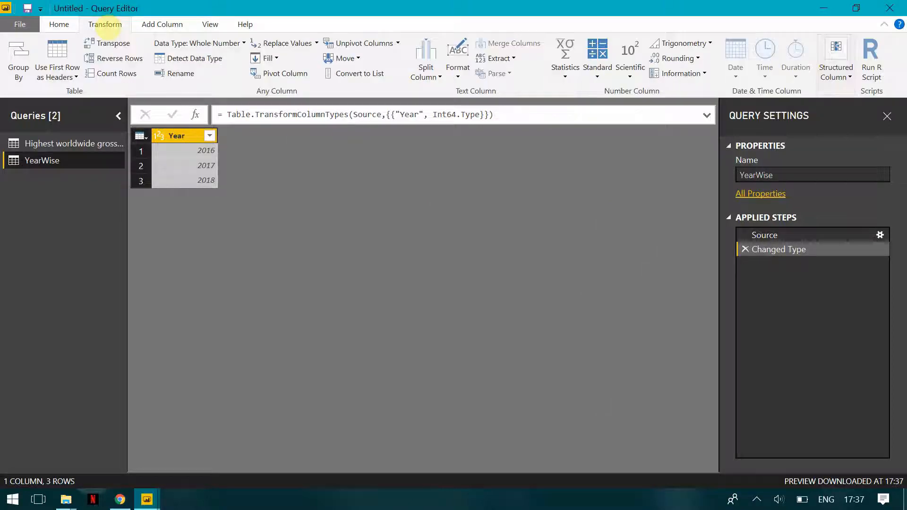
pyautogui.click(160, 23)
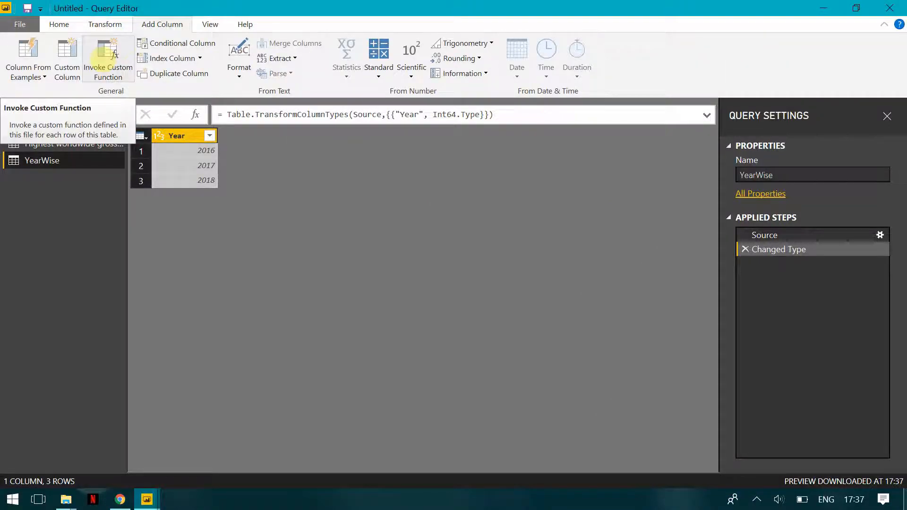
pyautogui.click(104, 64)
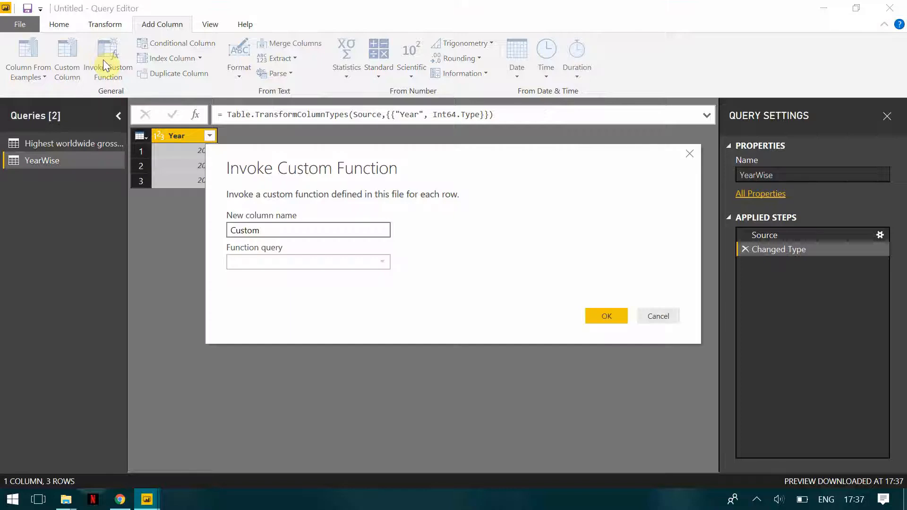
pyautogui.doubleClick(258, 231)
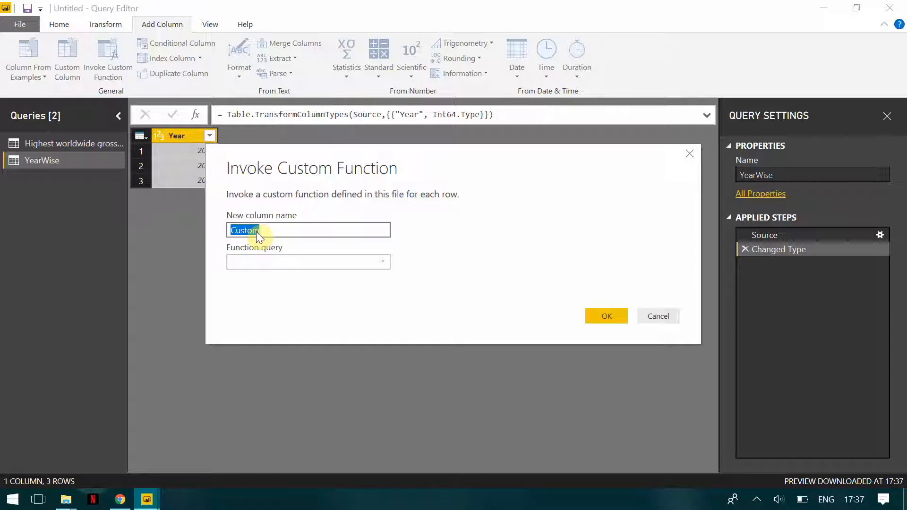
pyautogui.write('B')
pyautogui.write('ol')
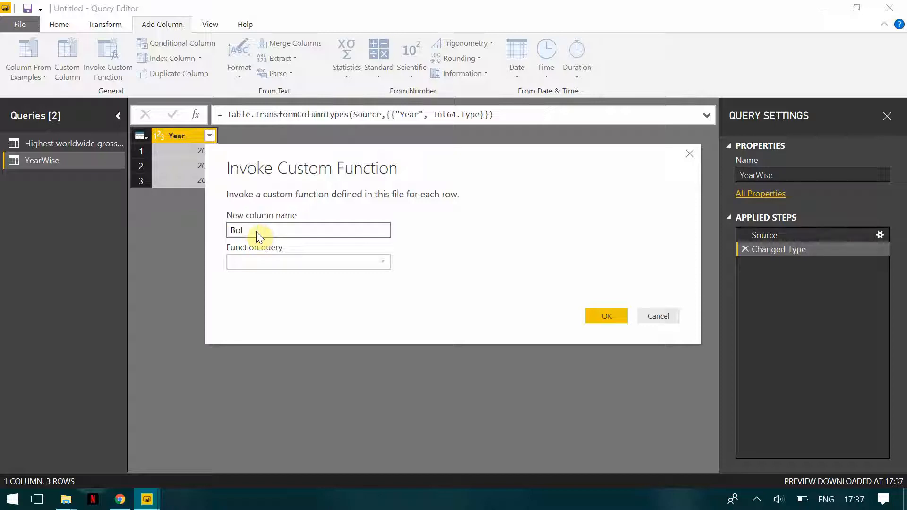
pyautogui.press('BackSpace')
pyautogui.press('BackSpace')
pyautogui.press('BackSpace')
pyautogui.write('FlimCol')
pyautogui.write('lecti')
pyautogui.write('op')
pyautogui.press('BackSpace')
pyautogui.write('nTable')
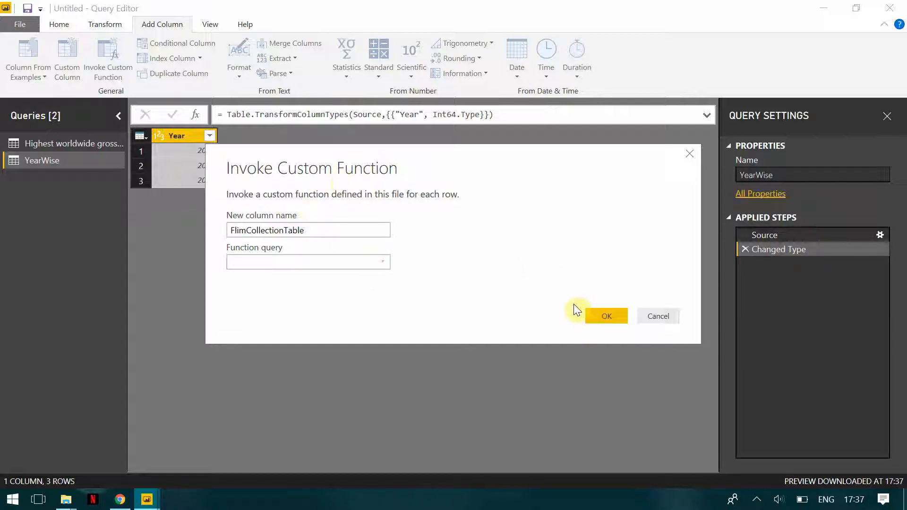
pyautogui.click(604, 325)
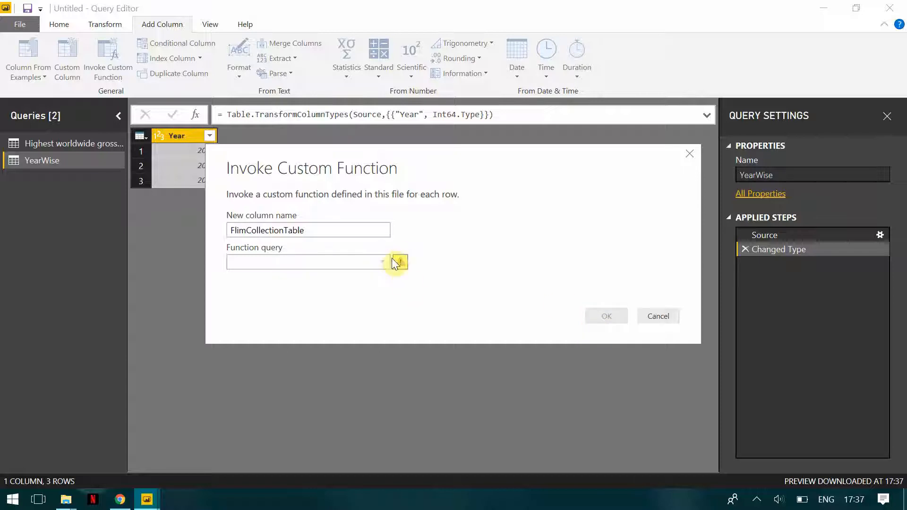
pyautogui.moveTo(399, 266)
pyautogui.click(655, 318)
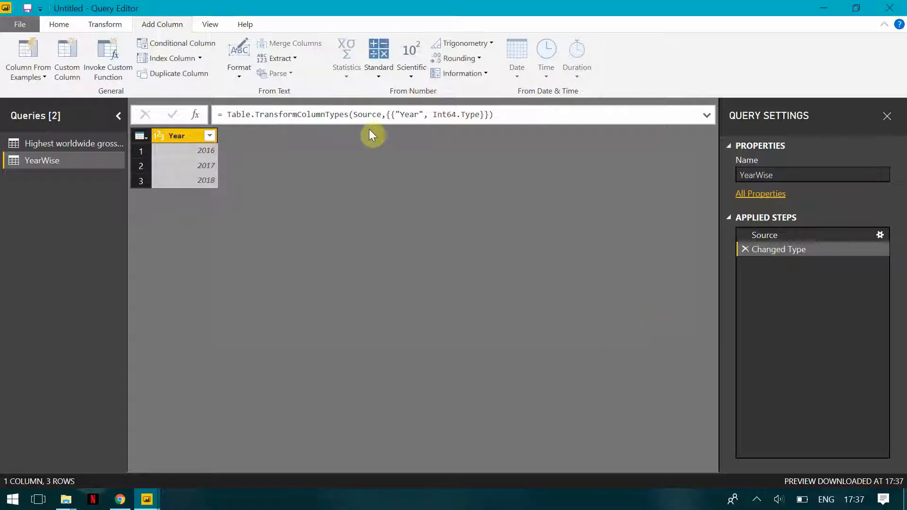
pyautogui.click(69, 144)
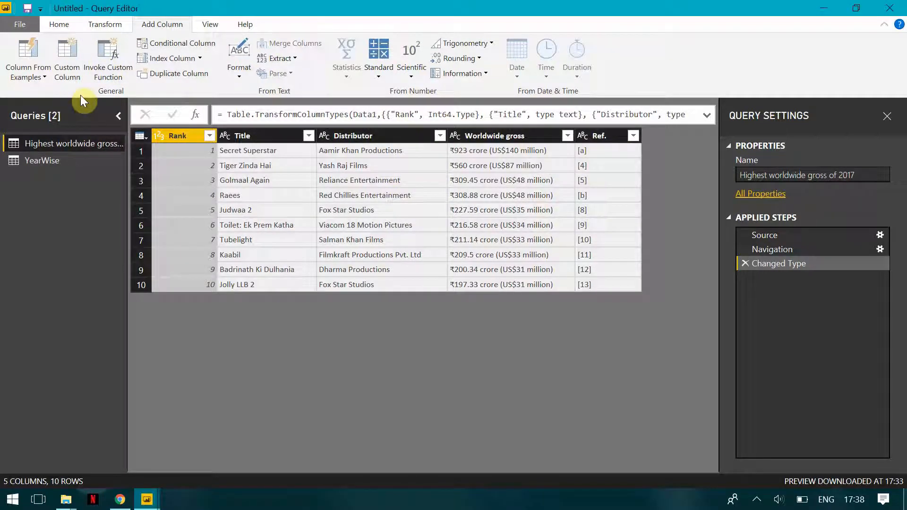
pyautogui.click(53, 162)
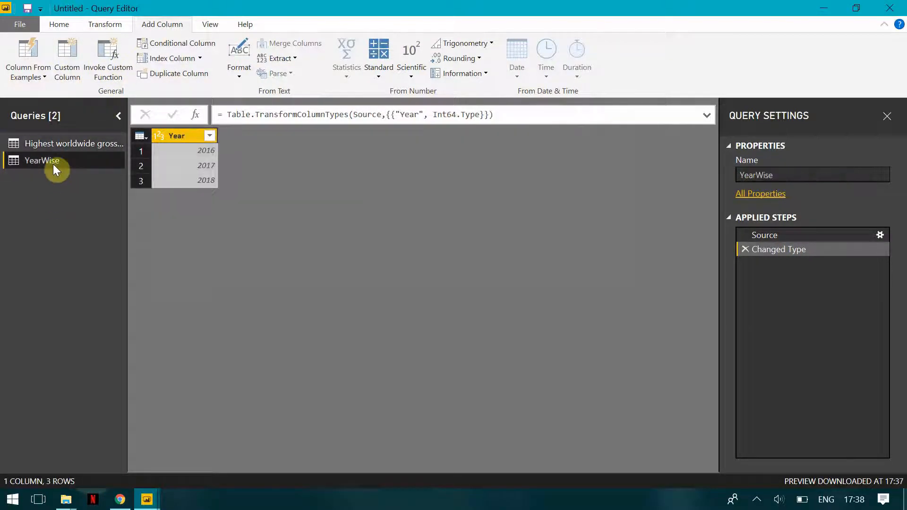
pyautogui.click(116, 59)
pyautogui.click(381, 266)
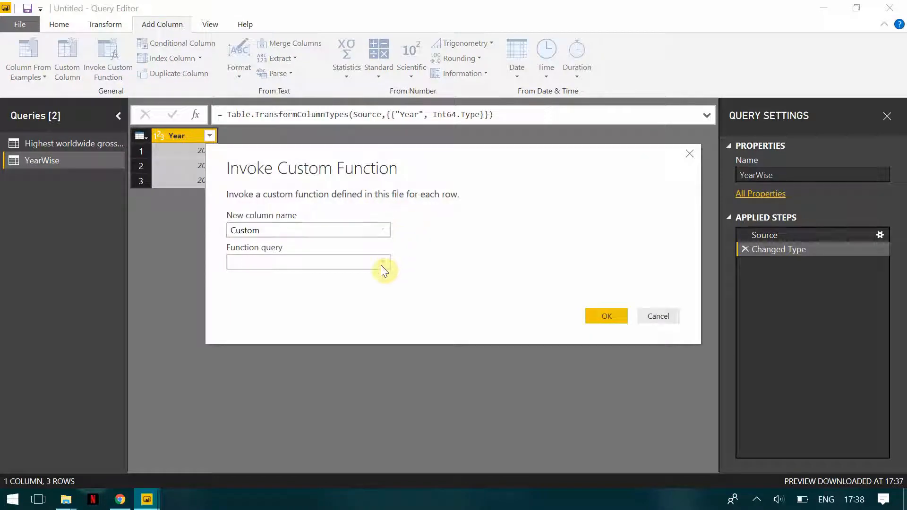
pyautogui.moveTo(316, 228); pyautogui.dragTo(156, 236)
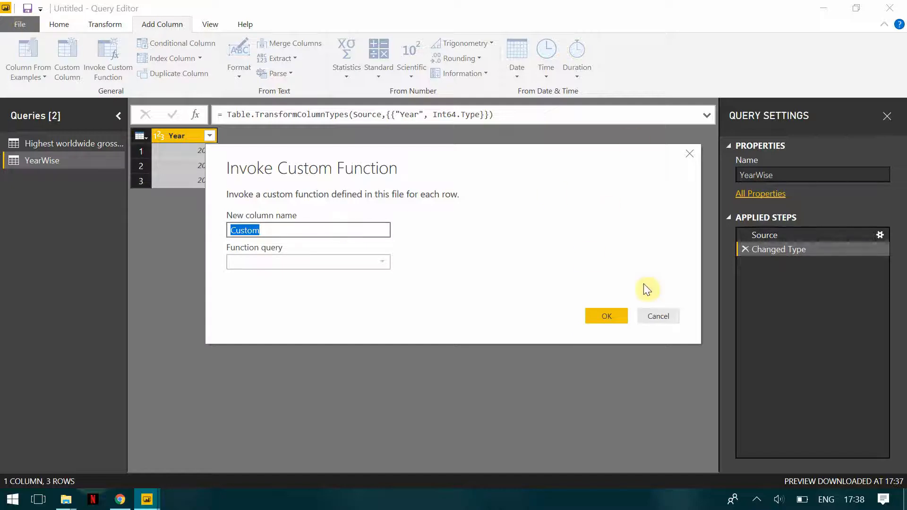
pyautogui.click(659, 317)
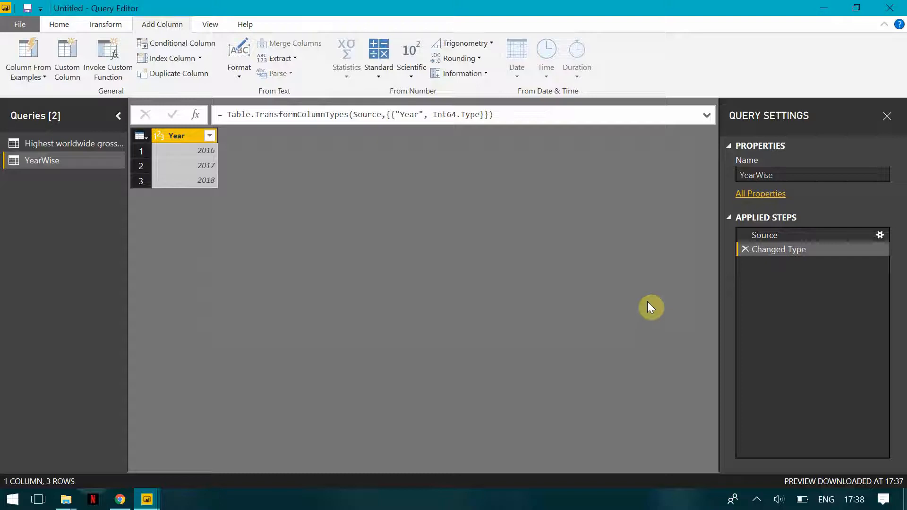
# - Open the 2017 film query's code in the Advanced Editor and insert "(page) =>" as a new first line above let
pyautogui.click(109, 26)
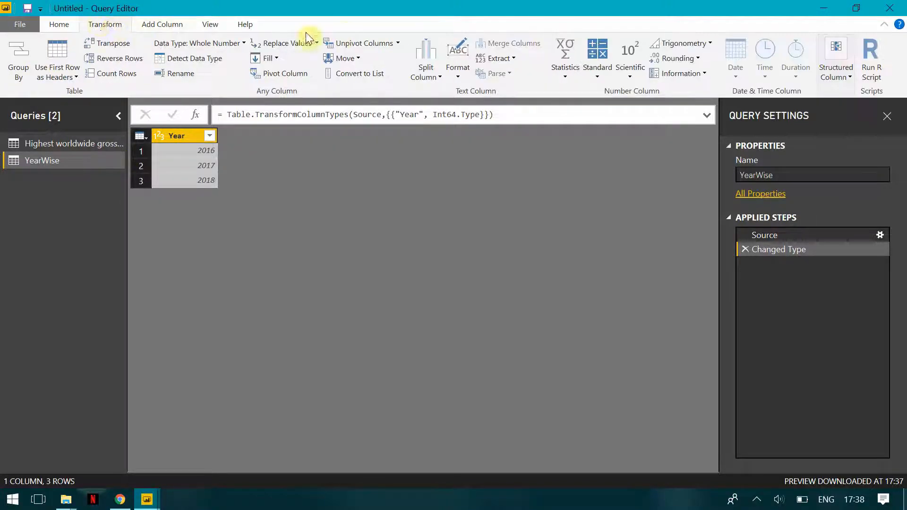
pyautogui.click(58, 23)
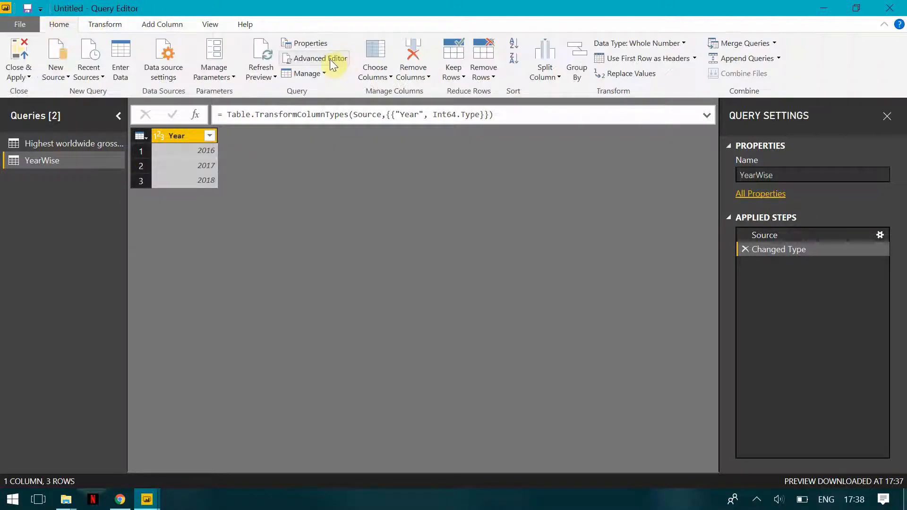
pyautogui.click(116, 144)
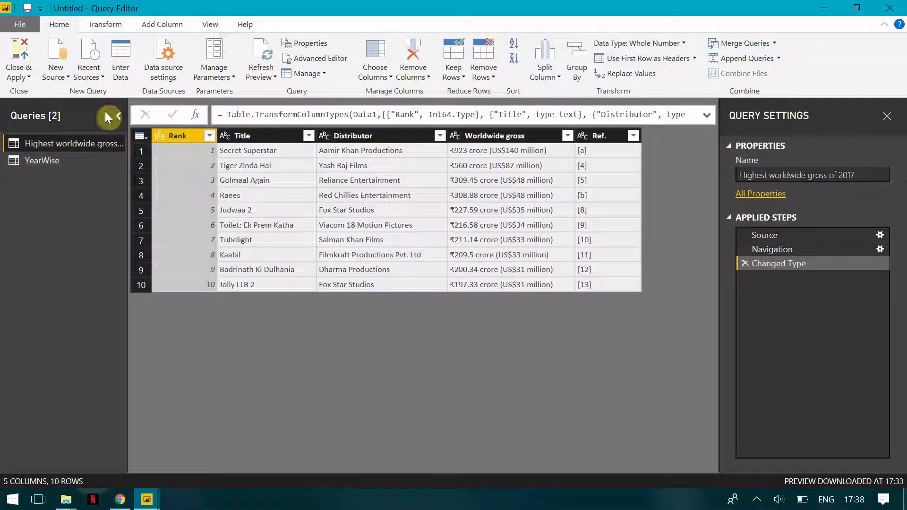
pyautogui.click(322, 58)
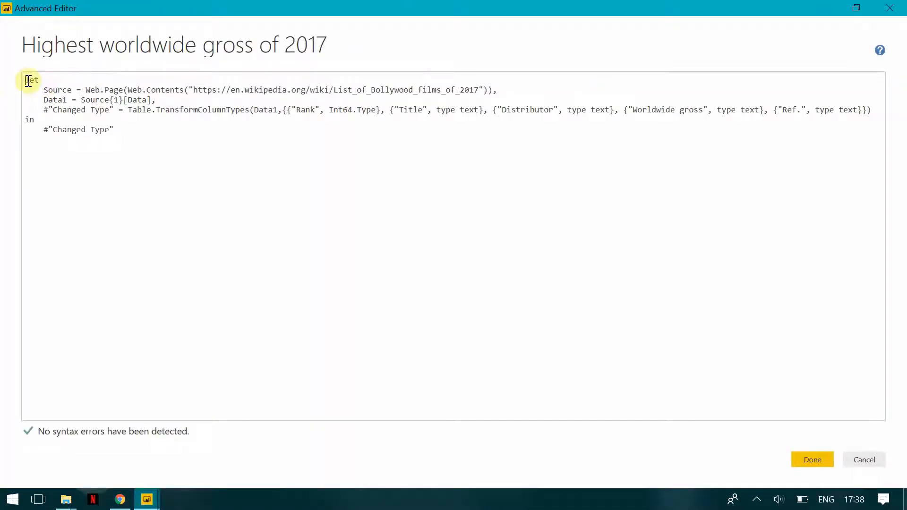
pyautogui.click(26, 80)
pyautogui.press('Return')
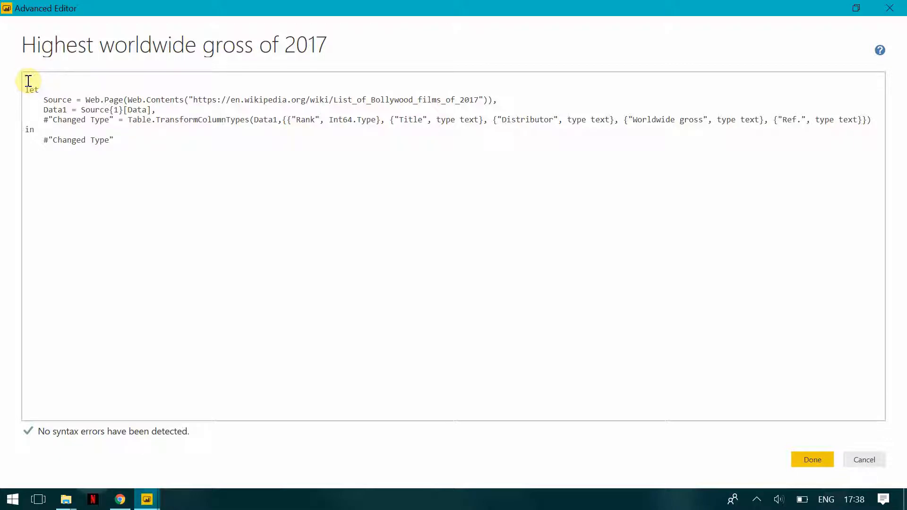
pyautogui.write('(page')
# - Replace the fixed 2017 in the Source web address with "& Number.ToText(page)" after the closing quote, and apply the code
pyautogui.click(482, 104)
pyautogui.press('BackSpace')
pyautogui.press('BackSpace')
pyautogui.press('BackSpace')
pyautogui.press('BackSpace')
pyautogui.write('& p')
pyautogui.press('BackSpace')
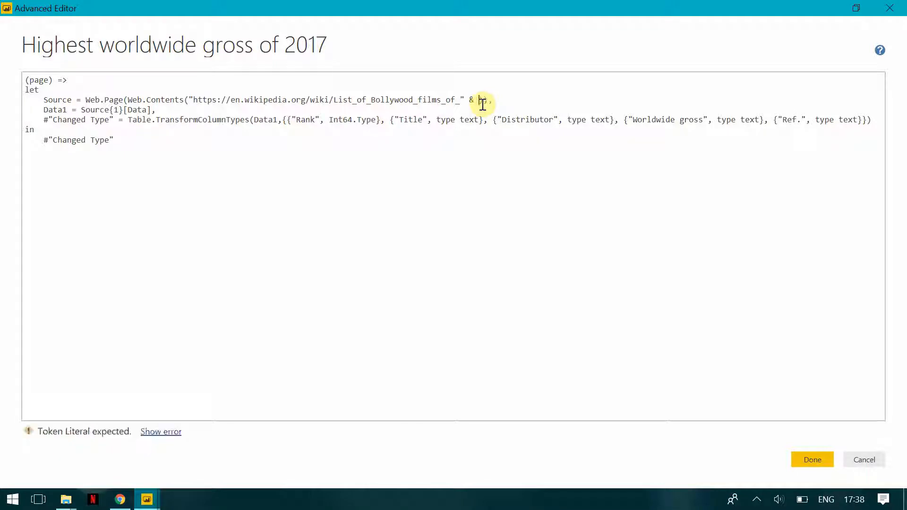
pyautogui.write('Number.ToText')
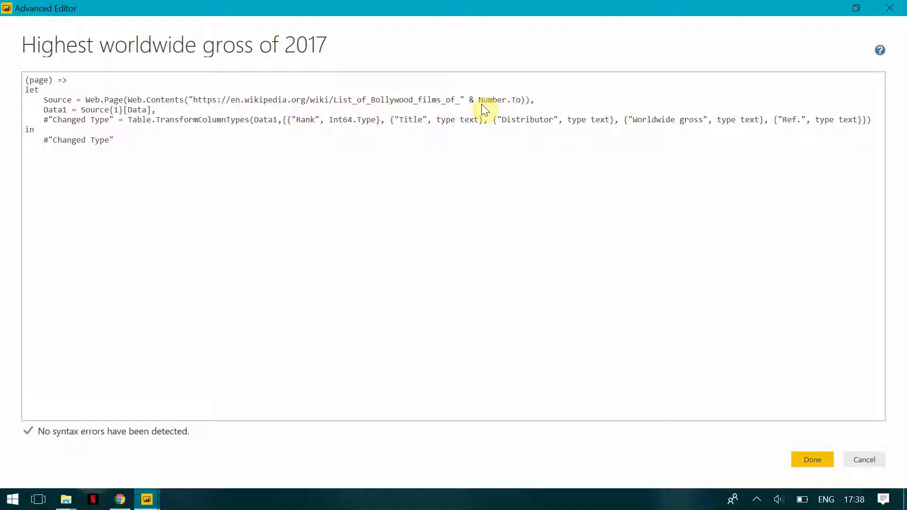
pyautogui.write('(page) &')
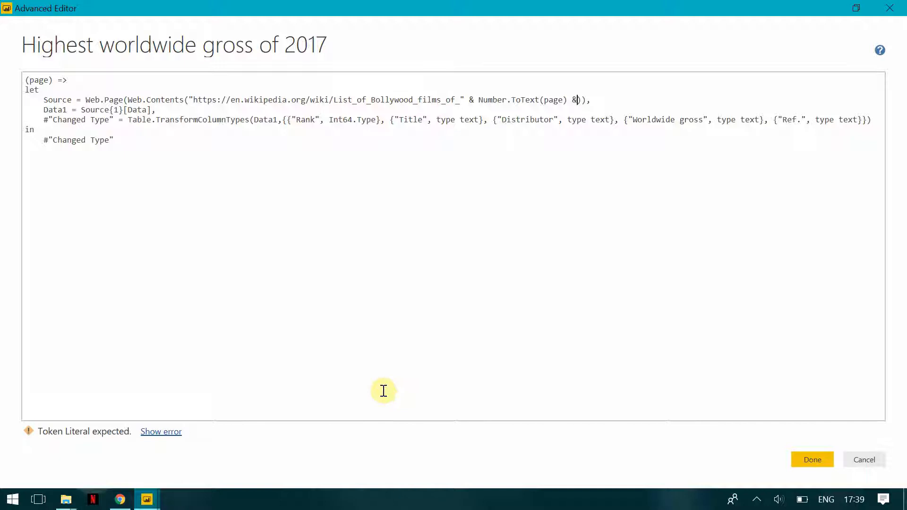
pyautogui.press('BackSpace')
pyautogui.press('BackSpace')
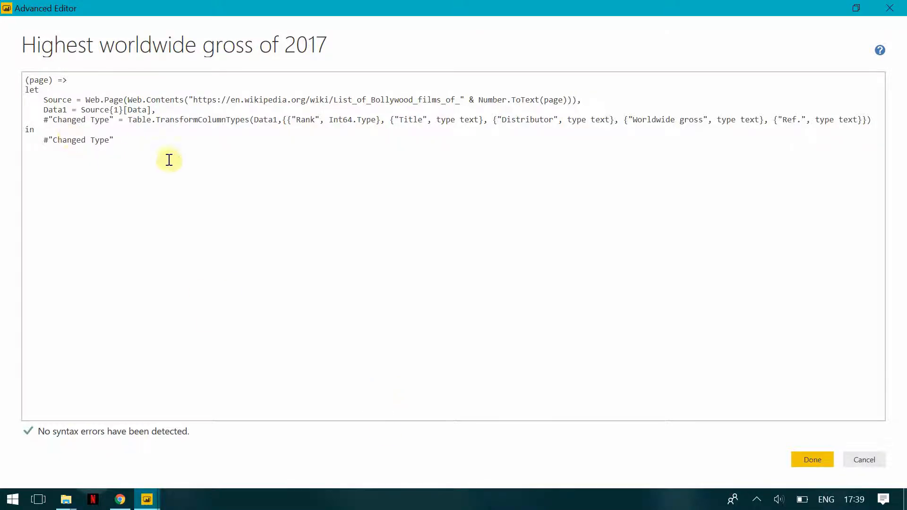
pyautogui.hotkey('ctrl', 'a')
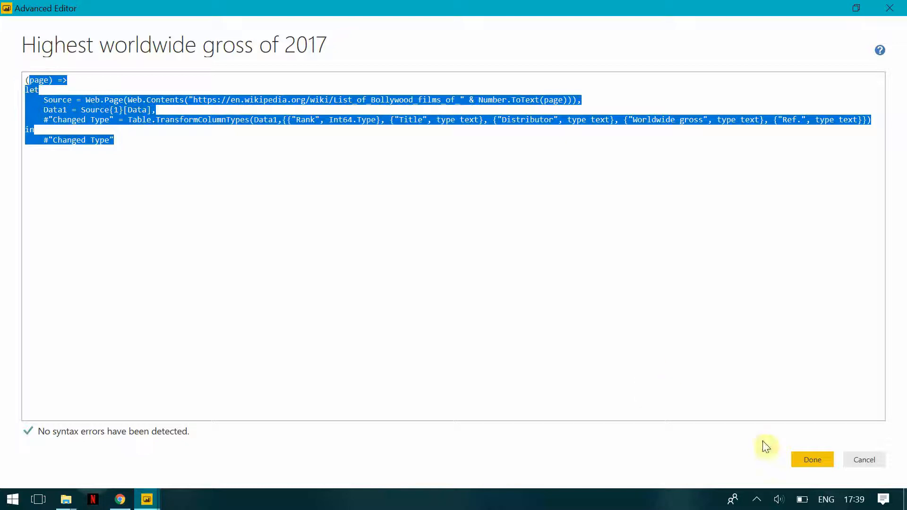
pyautogui.click(810, 459)
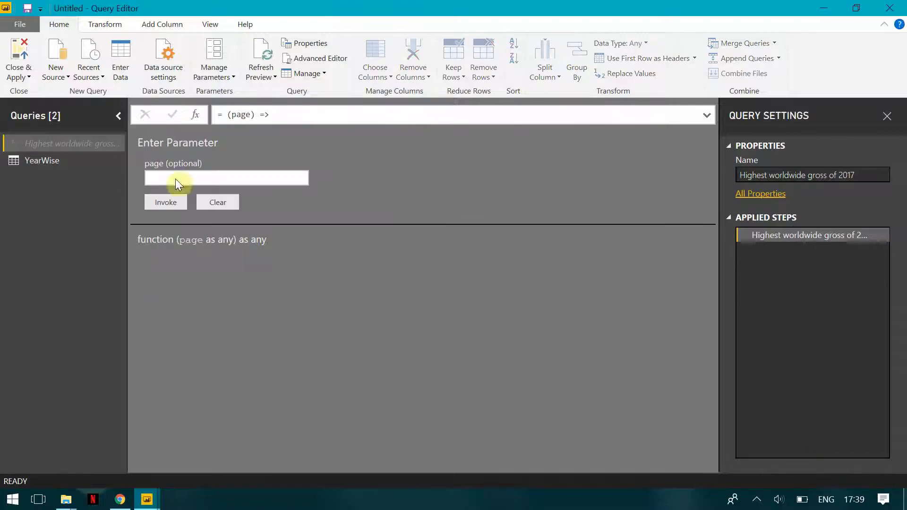
# - Invoke the new function with the page parameter set to 2018
pyautogui.click(169, 179)
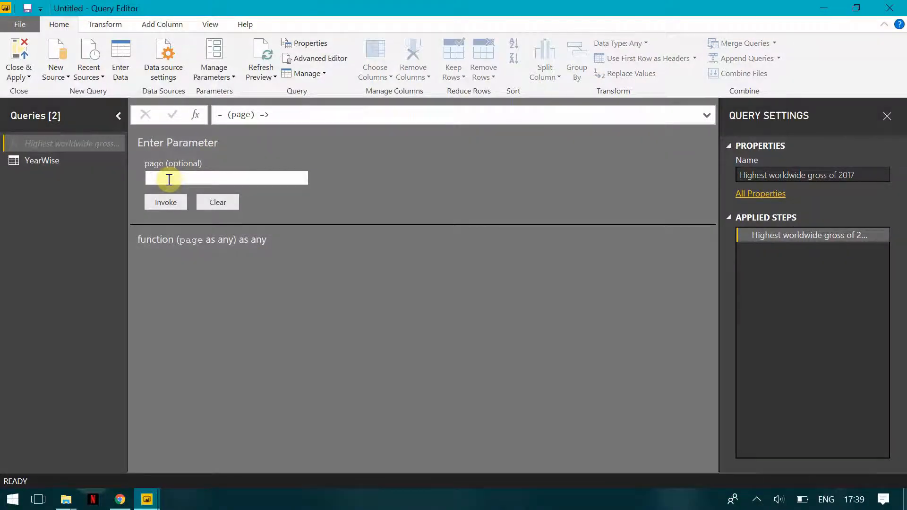
pyautogui.write('2018')
pyautogui.click(169, 202)
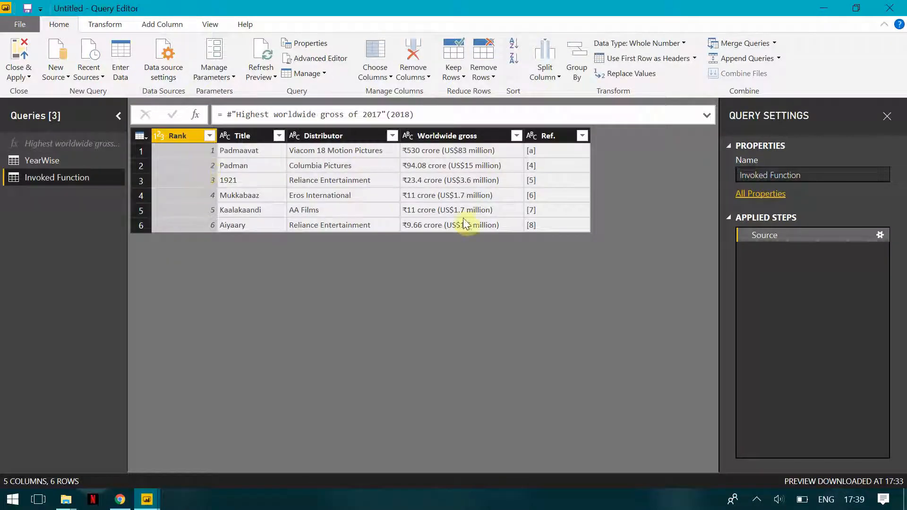
# - Add a FlimCollection column to YearWise by invoking the function Highest worldwide gross of 2017 with Year as the page argument
pyautogui.click(40, 162)
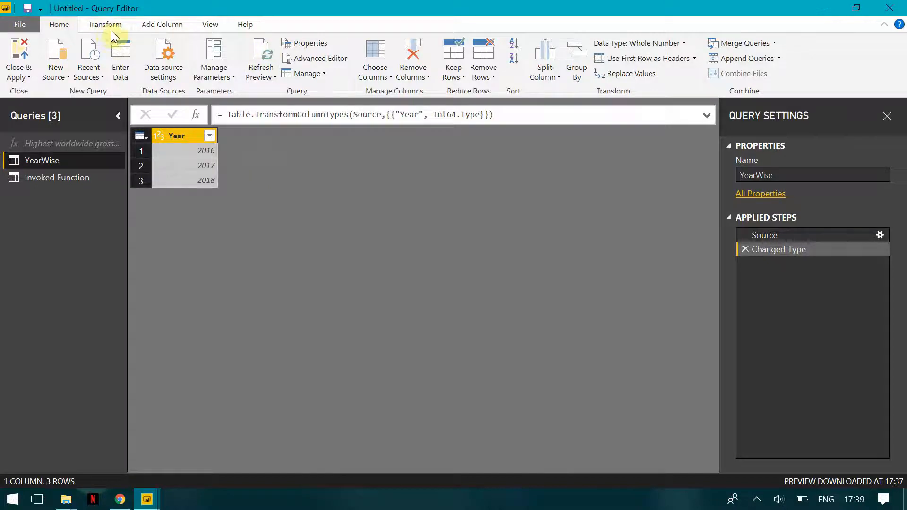
pyautogui.click(163, 25)
pyautogui.click(109, 59)
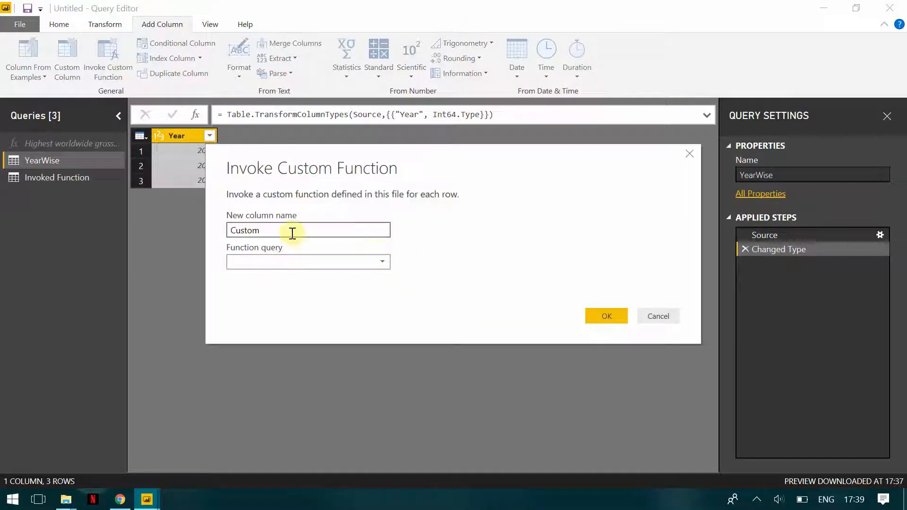
pyautogui.moveTo(290, 232); pyautogui.dragTo(126, 239)
pyautogui.write('FlimCollection')
pyautogui.click(379, 262)
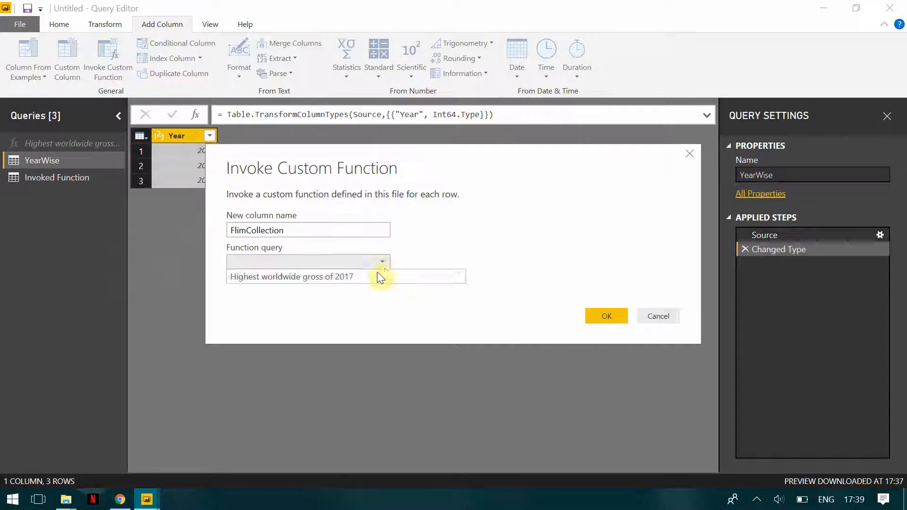
pyautogui.click(378, 278)
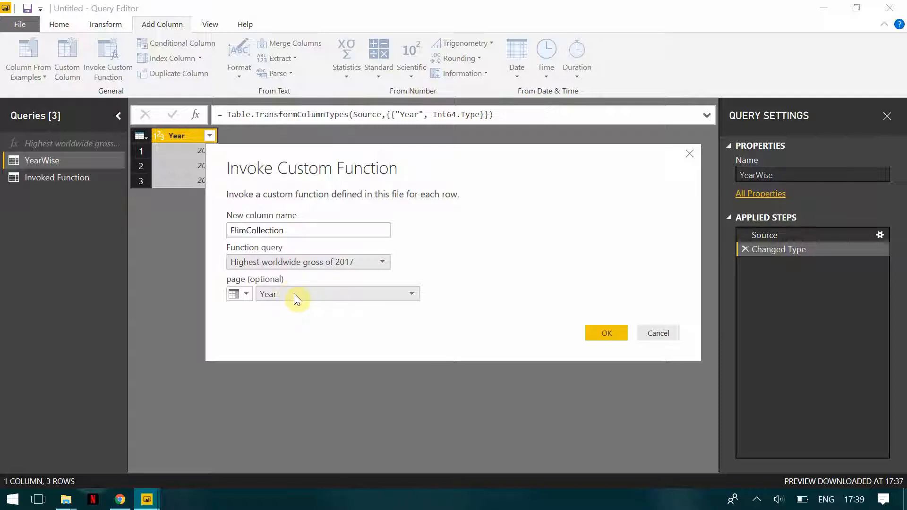
pyautogui.click(607, 332)
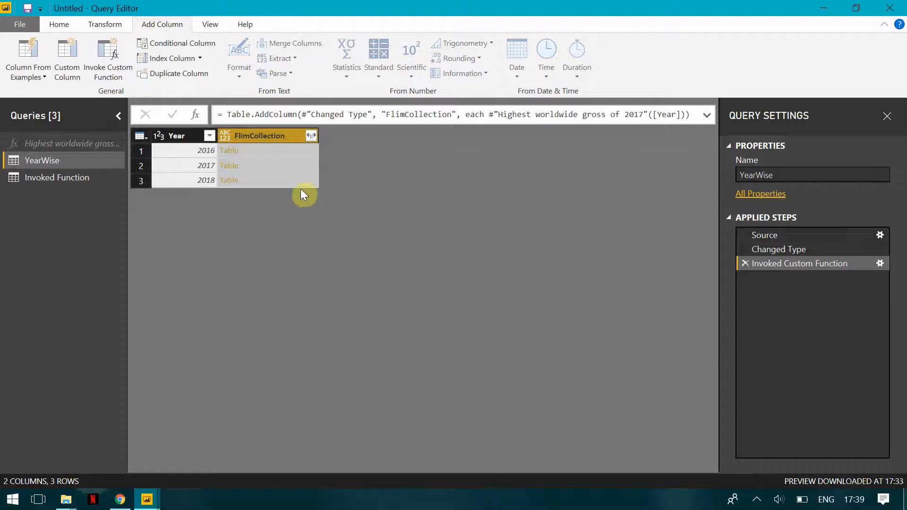
# - Drill into the 2016 row's nested FlimCollection table to examine its films
pyautogui.click(231, 151)
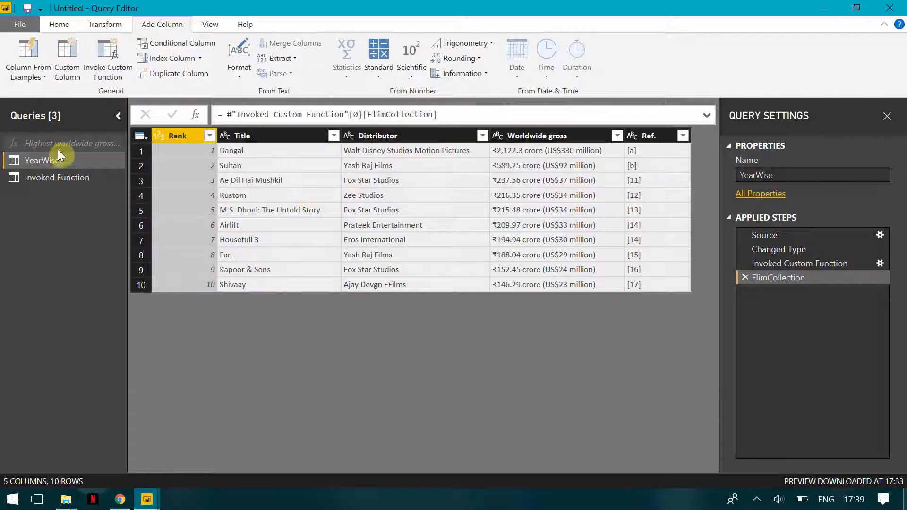
pyautogui.click(58, 150)
pyautogui.click(59, 161)
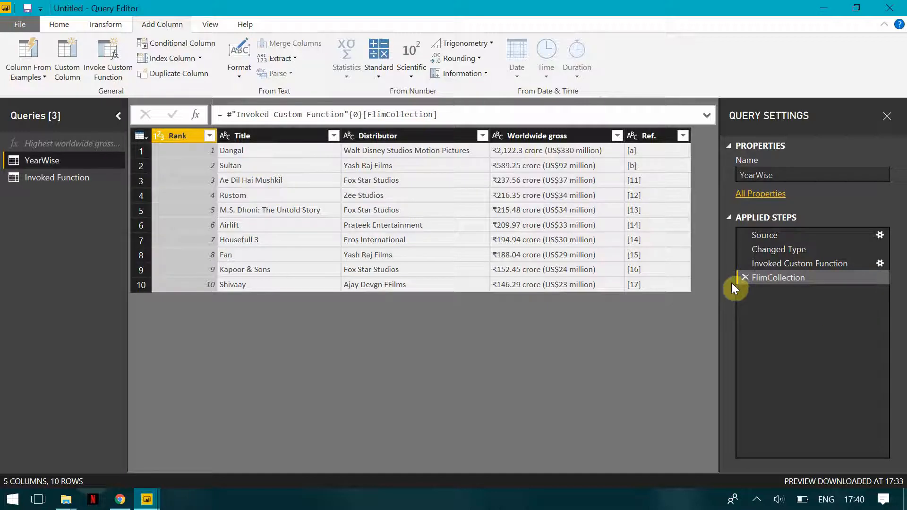
# - Return to the Invoked Custom Function step and expand all FlimCollection columns with the original column name as prefix, inserting the step
pyautogui.click(781, 263)
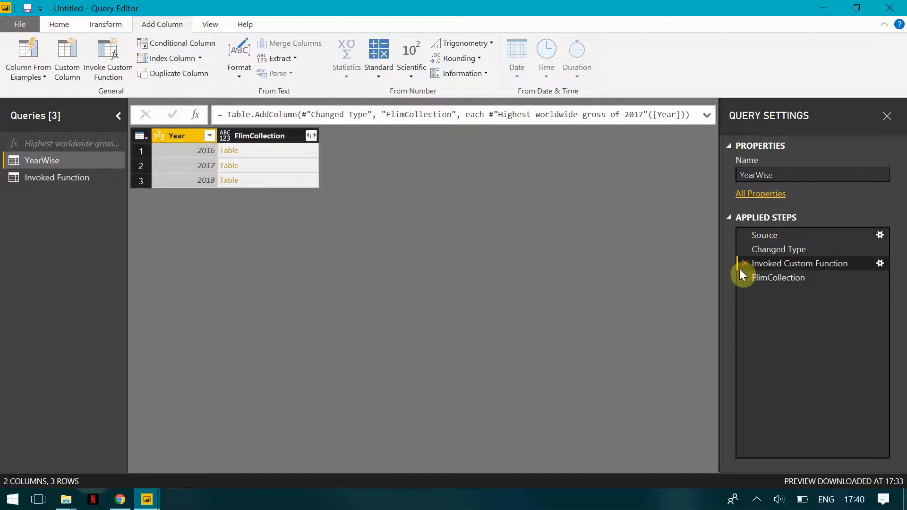
pyautogui.click(311, 136)
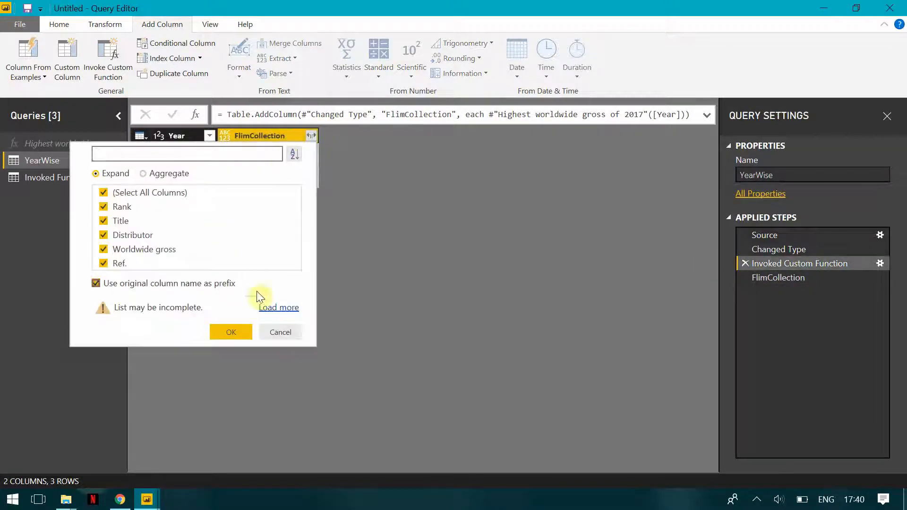
pyautogui.click(237, 335)
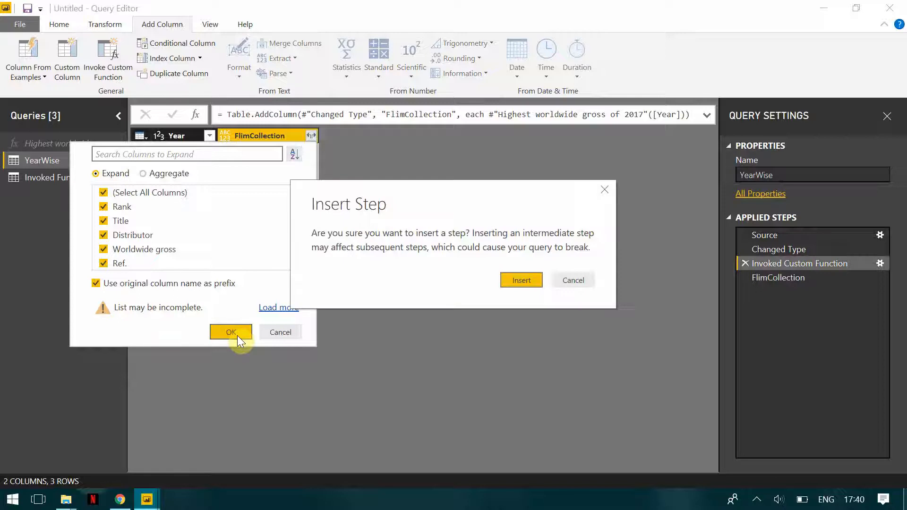
pyautogui.click(530, 279)
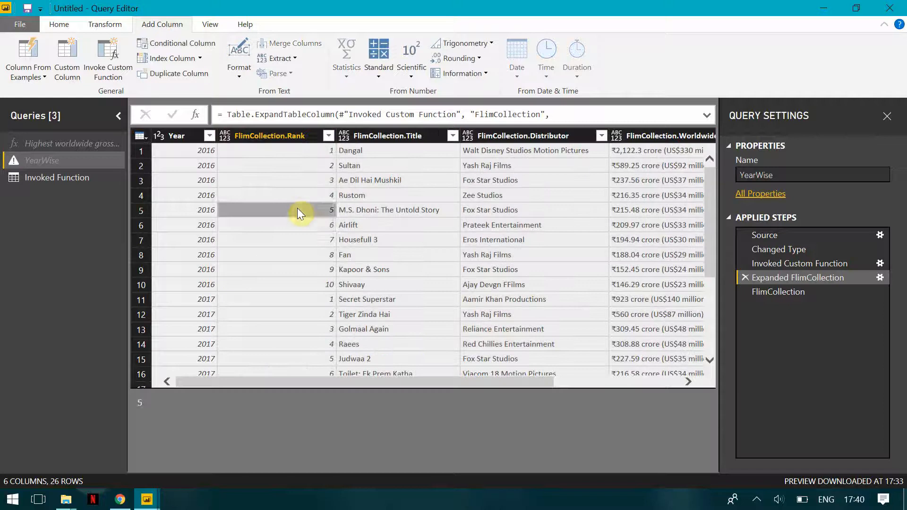
# - Examine the expanded YearWise rows through all years, from the first films to the last
pyautogui.click(298, 220)
pyautogui.press('Down')
pyautogui.press('Down')
pyautogui.press('Down')
pyautogui.press('Down')
pyautogui.press('Down')
pyautogui.press('Down')
pyautogui.press('Down')
pyautogui.press('Down')
pyautogui.press('Down')
pyautogui.press('Down')
pyautogui.press('Down')
pyautogui.press('Down')
pyautogui.press('Down')
pyautogui.press('Down')
pyautogui.press('Down')
pyautogui.press('Down')
pyautogui.press('Down')
pyautogui.press('Down')
pyautogui.press('Down')
pyautogui.press('Down')
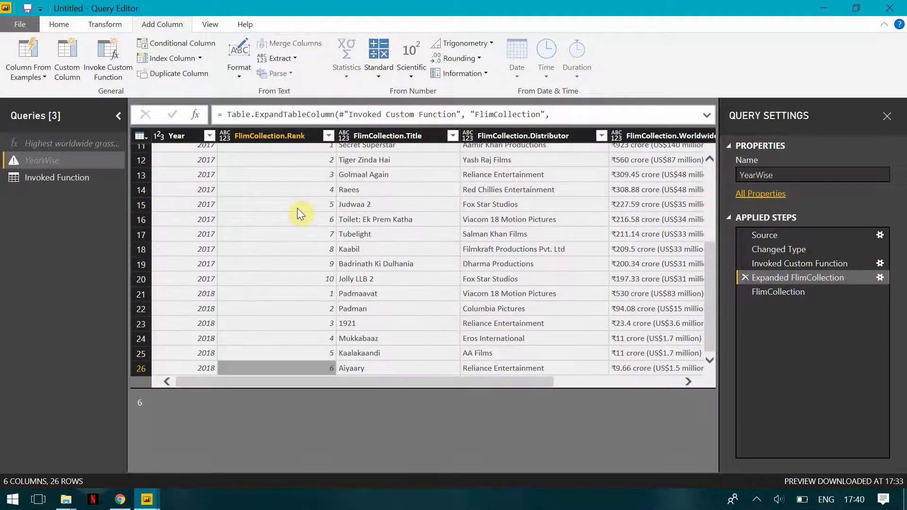
pyautogui.press('Up')
pyautogui.hotkey('ctrl', 'space')
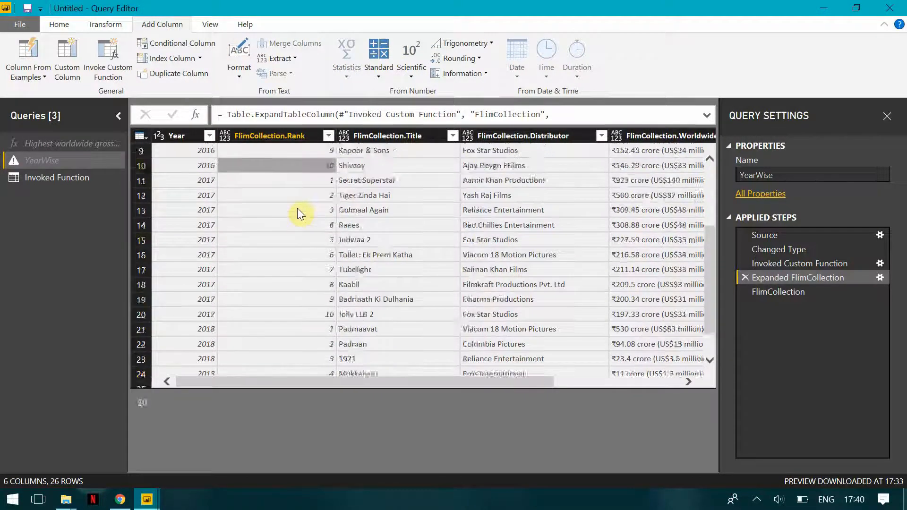
pyautogui.press('Right')
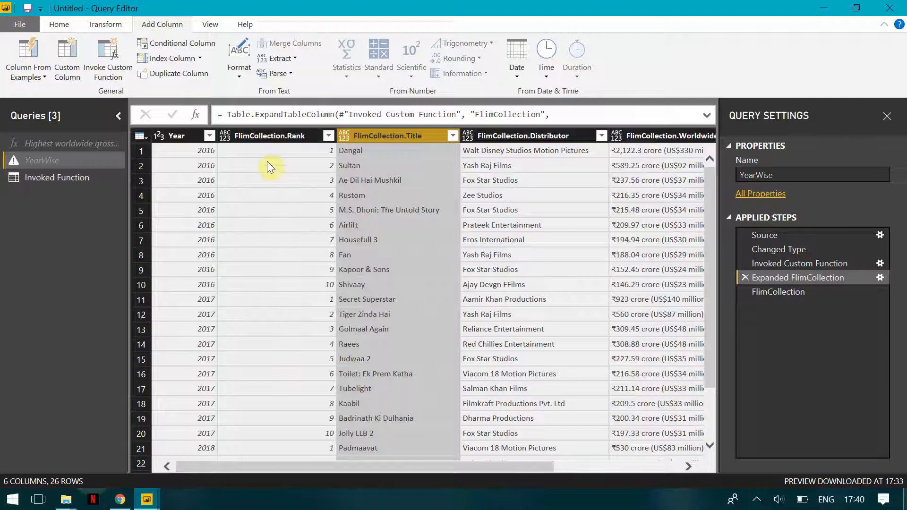
# - Remove the FlimCollection.Rank column from YearWise as an inserted step
pyautogui.click(262, 142)
pyautogui.rightClick(262, 143)
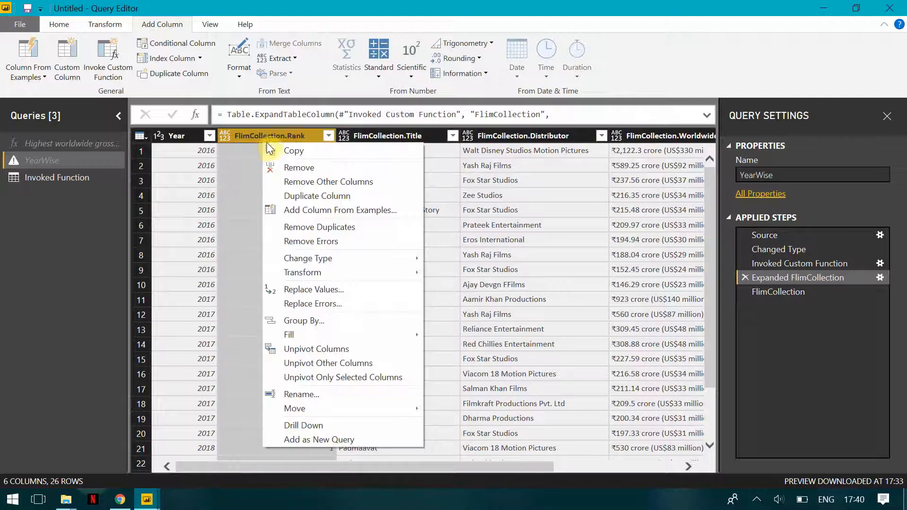
pyautogui.click(313, 168)
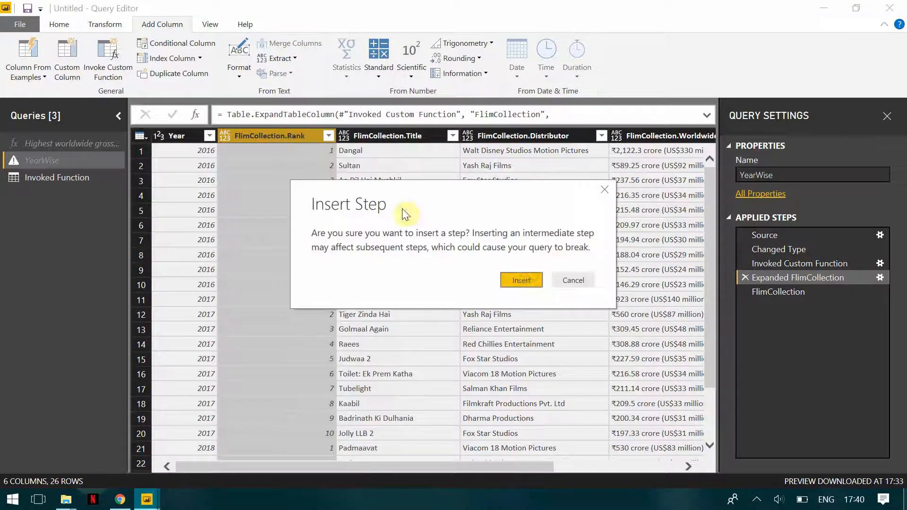
pyautogui.click(525, 279)
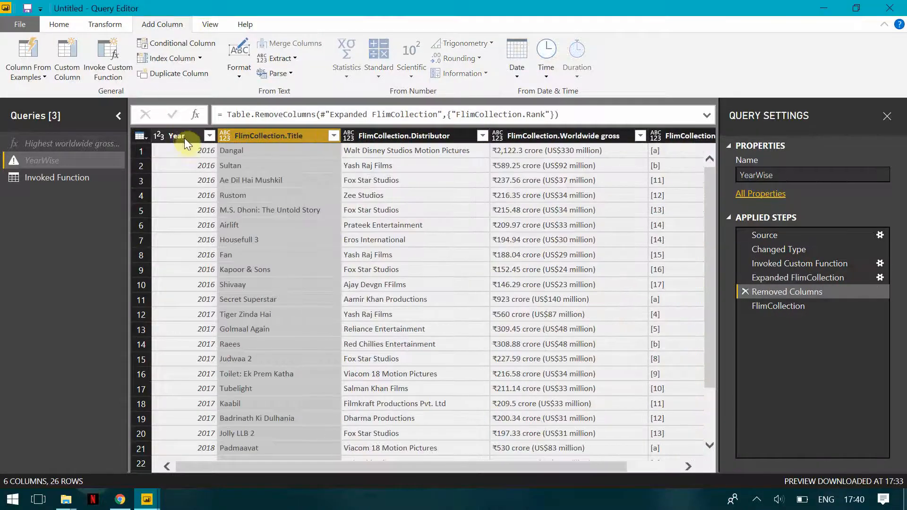
# - Try to change the Year column's data type to Date as an inserted step
pyautogui.click(184, 137)
pyautogui.click(63, 24)
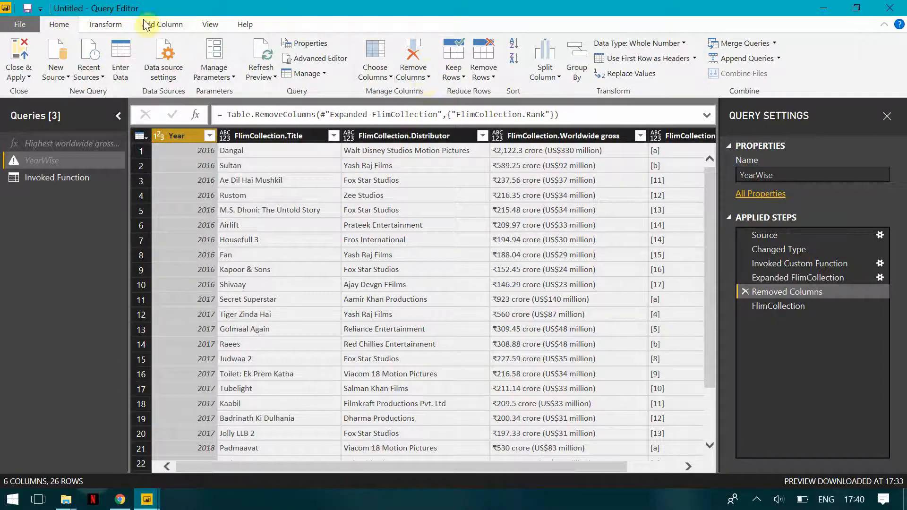
pyautogui.click(105, 24)
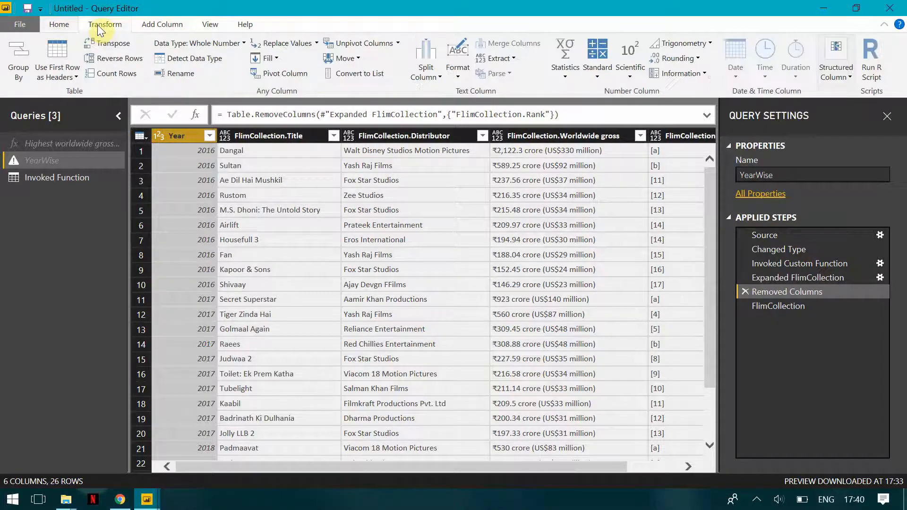
pyautogui.click(239, 43)
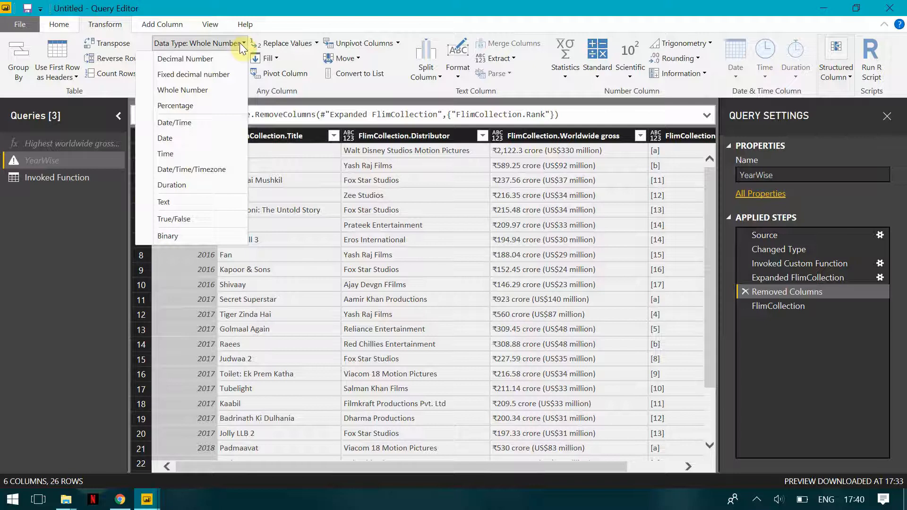
pyautogui.click(189, 136)
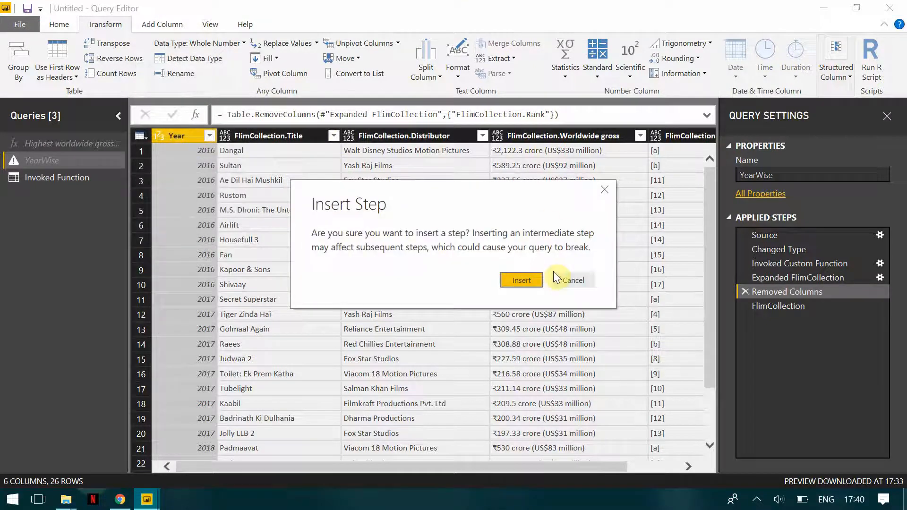
pyautogui.click(532, 282)
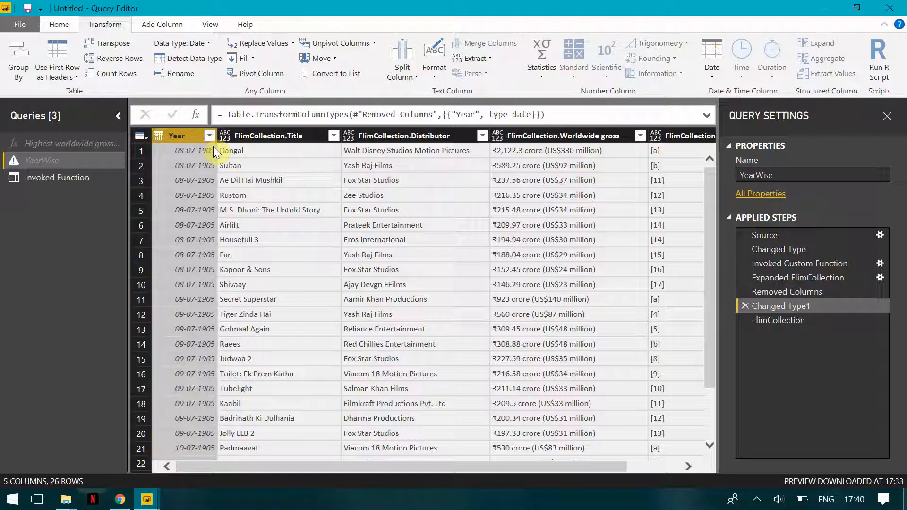
# - Delete the Year column's date conversion and the leftover FlimCollection drill-down from the applied steps
pyautogui.click(746, 306)
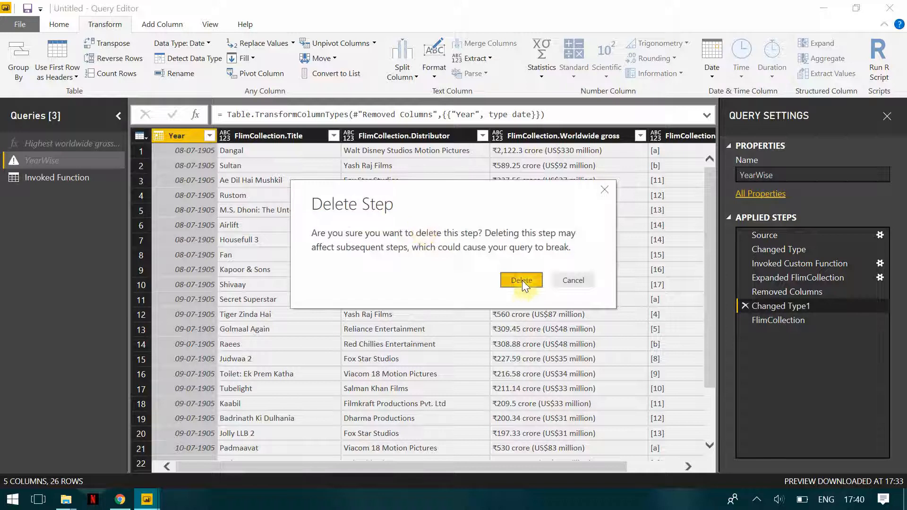
pyautogui.click(520, 279)
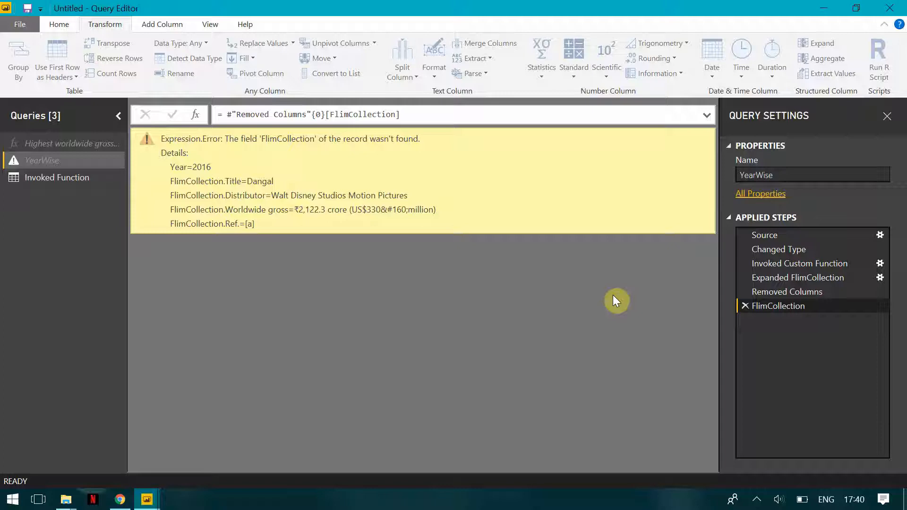
pyautogui.click(745, 306)
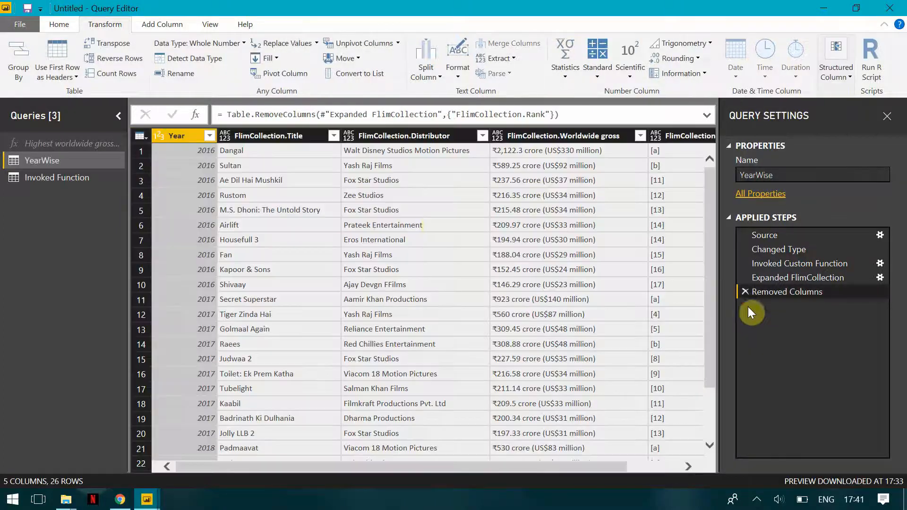
# - Try to convert the FlimCollection.Worldwide gross column to Decimal Number, and delete that type change
pyautogui.click(298, 140)
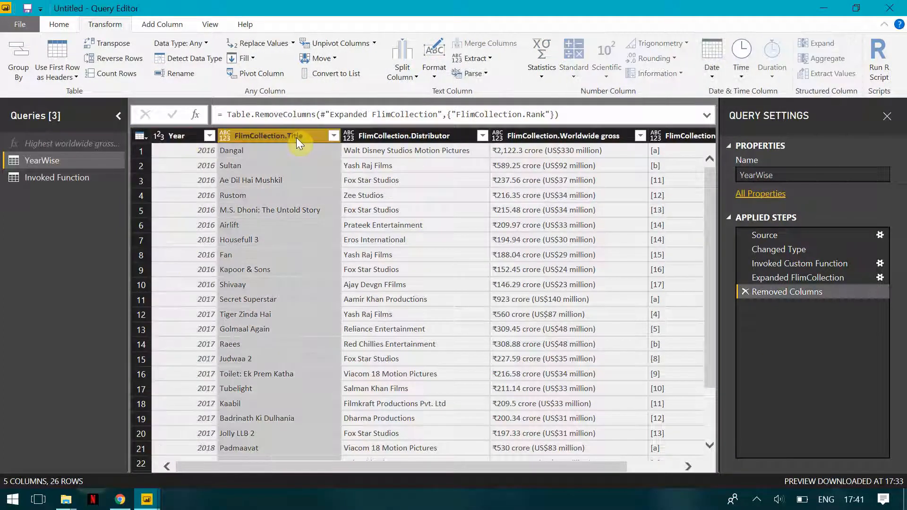
pyautogui.click(399, 135)
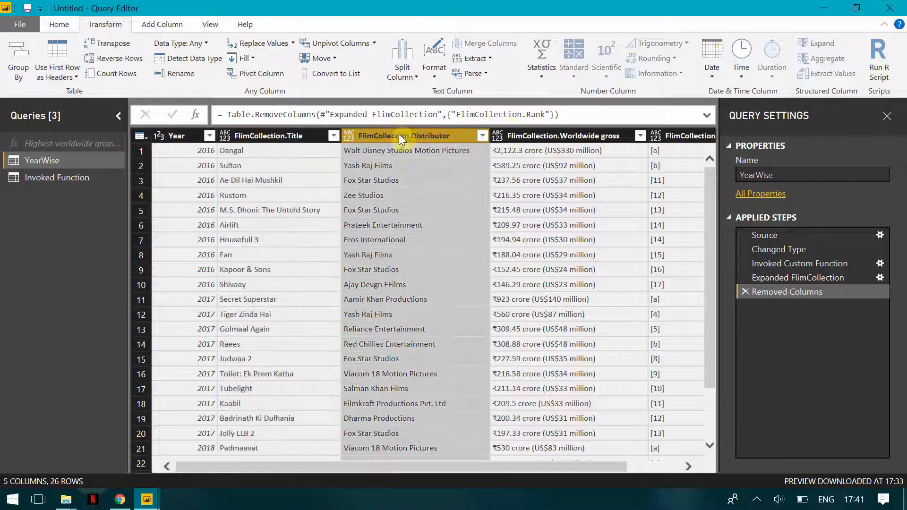
pyautogui.click(526, 133)
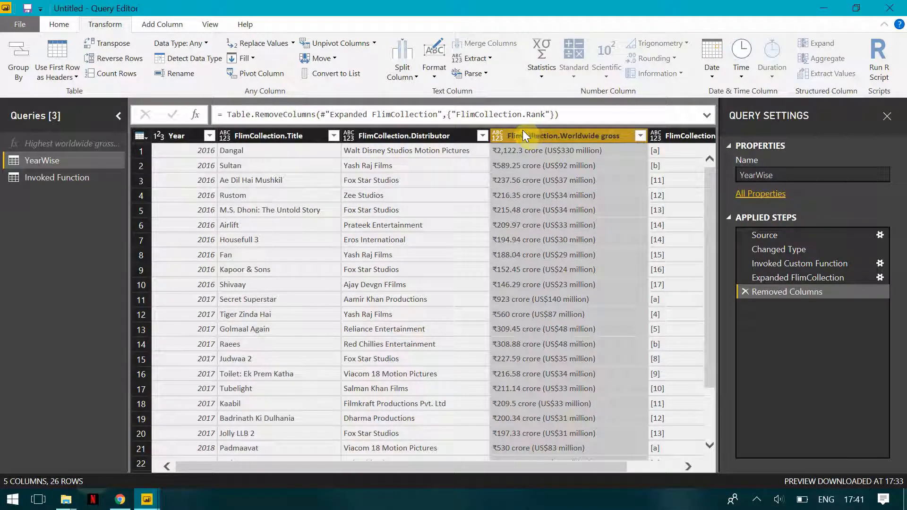
pyautogui.click(204, 40)
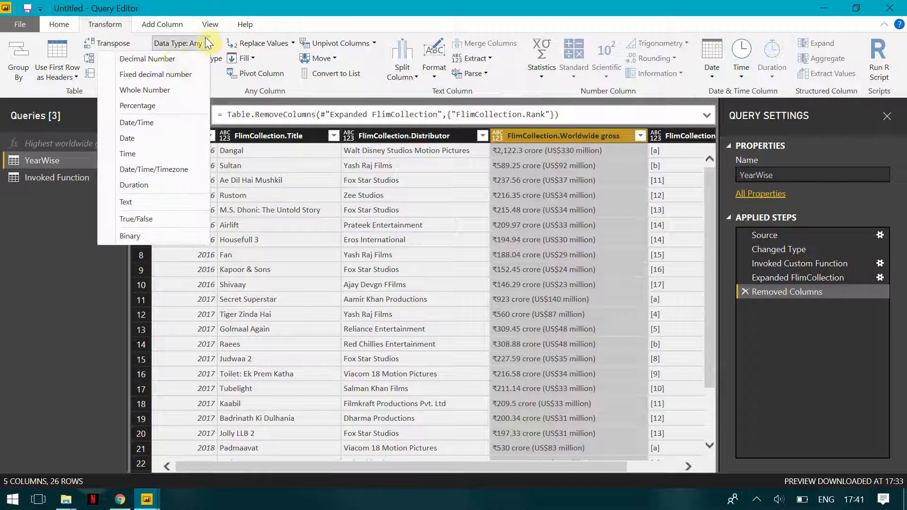
pyautogui.click(160, 62)
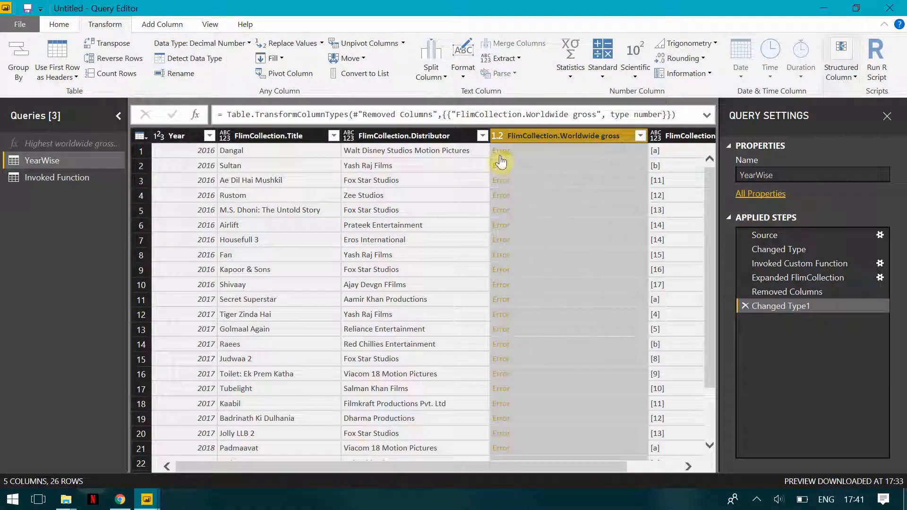
pyautogui.click(746, 307)
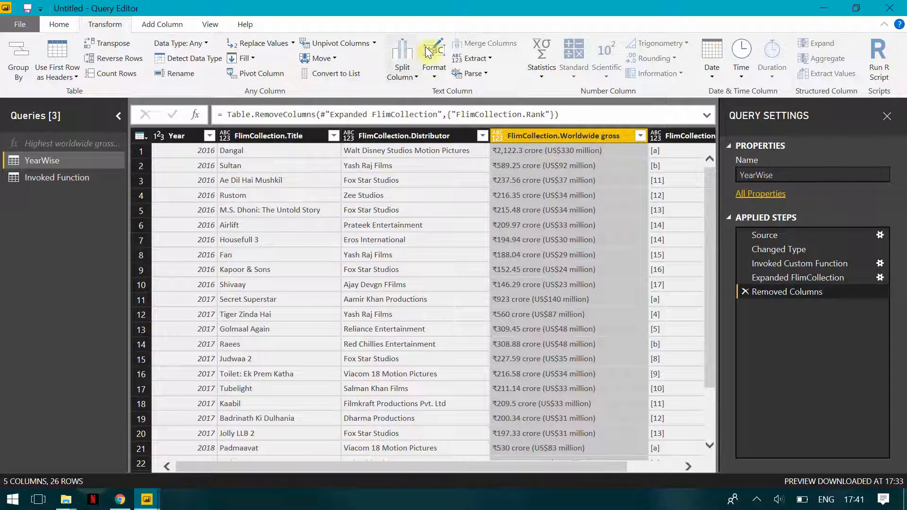
# - Extract the text before the delimiter "c" in FlimCollection.Worldwide gross and set the column's data type to Fixed decimal number
pyautogui.click(487, 57)
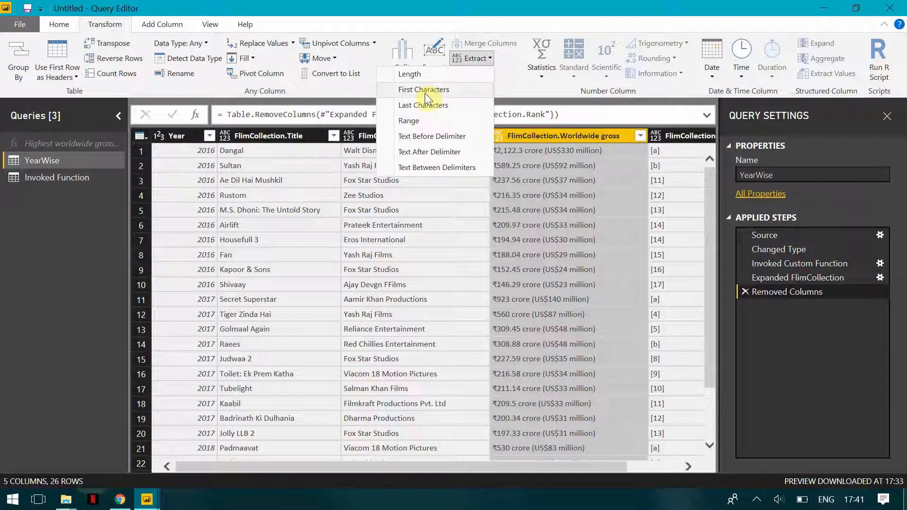
pyautogui.click(435, 137)
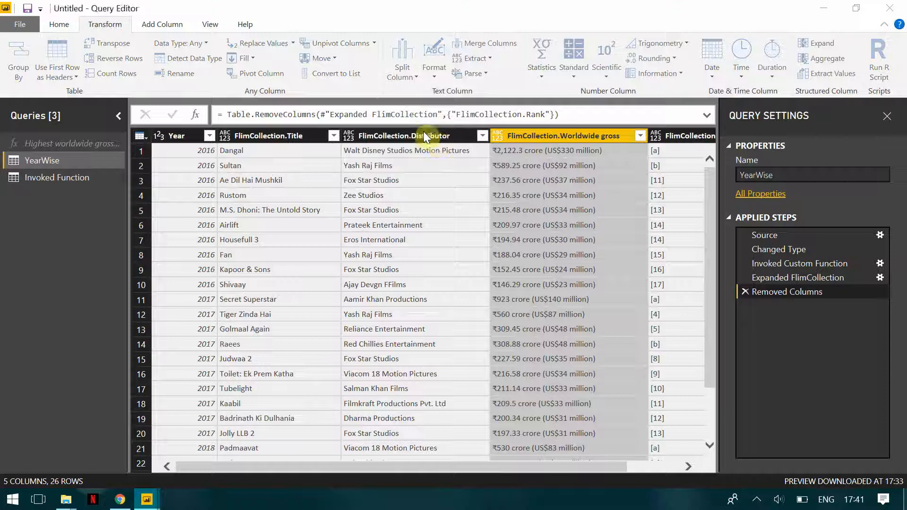
pyautogui.write('c')
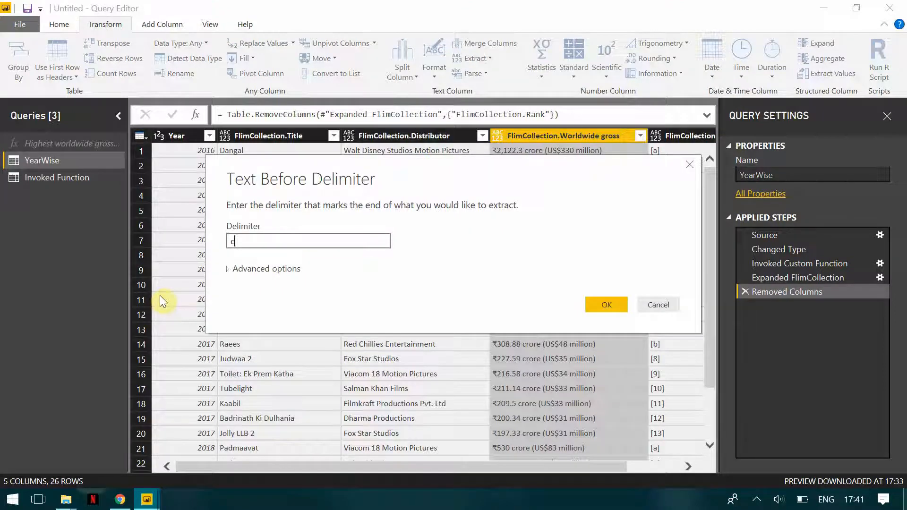
pyautogui.click(610, 307)
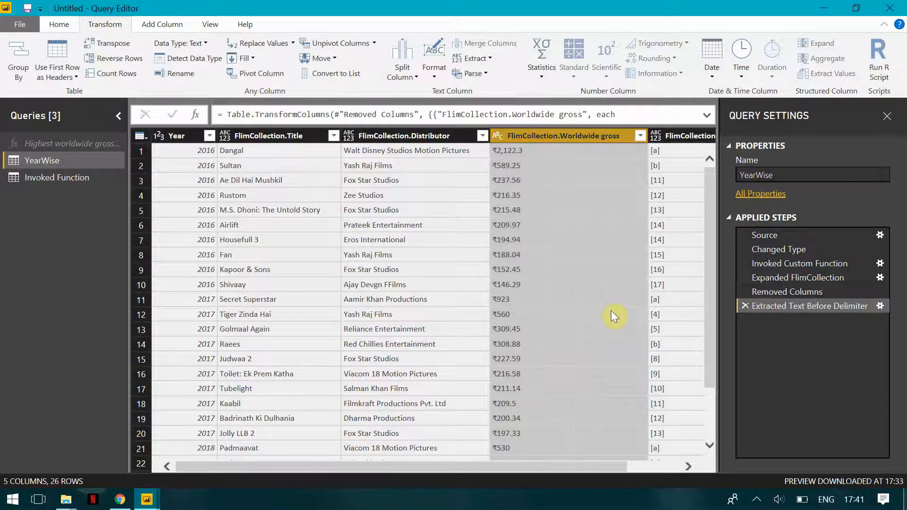
pyautogui.click(191, 43)
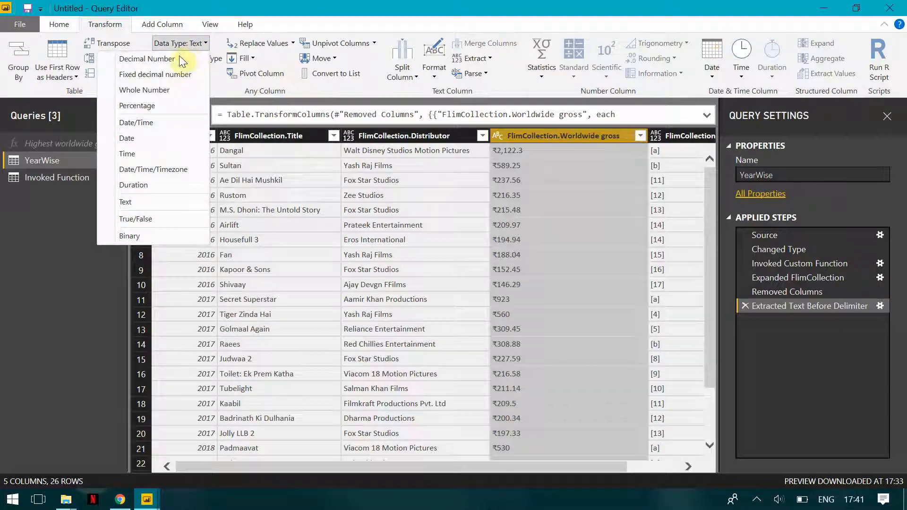
pyautogui.click(178, 75)
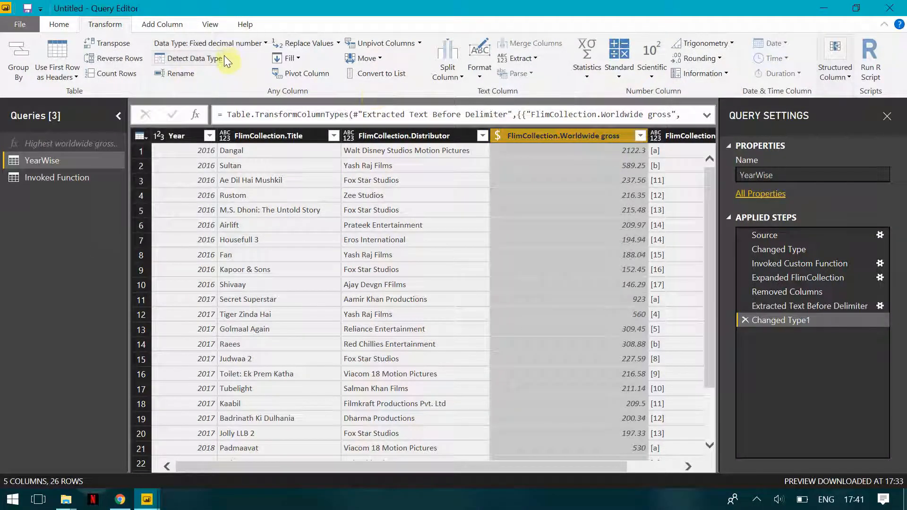
# - Remove the FlimCollection.Ref. column from YearWise
pyautogui.click(402, 235)
pyautogui.press('Right')
pyautogui.press('Right')
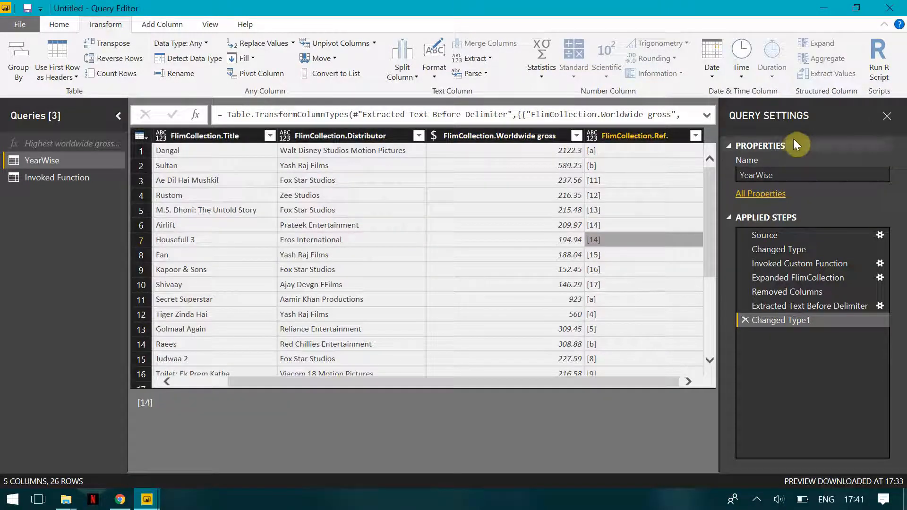
pyautogui.click(659, 137)
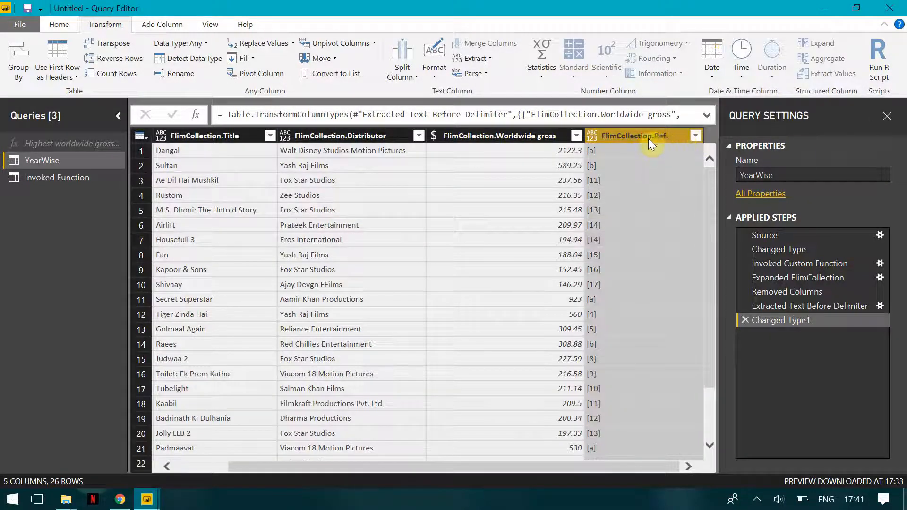
pyautogui.rightClick(648, 138)
pyautogui.click(664, 163)
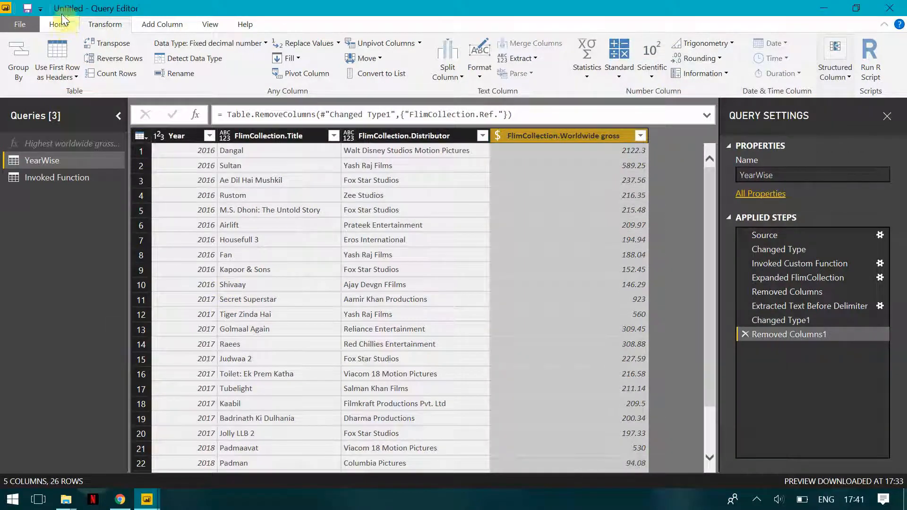
# - Close the query editor and apply the changes to load the tables into the report
pyautogui.click(61, 24)
pyautogui.click(23, 54)
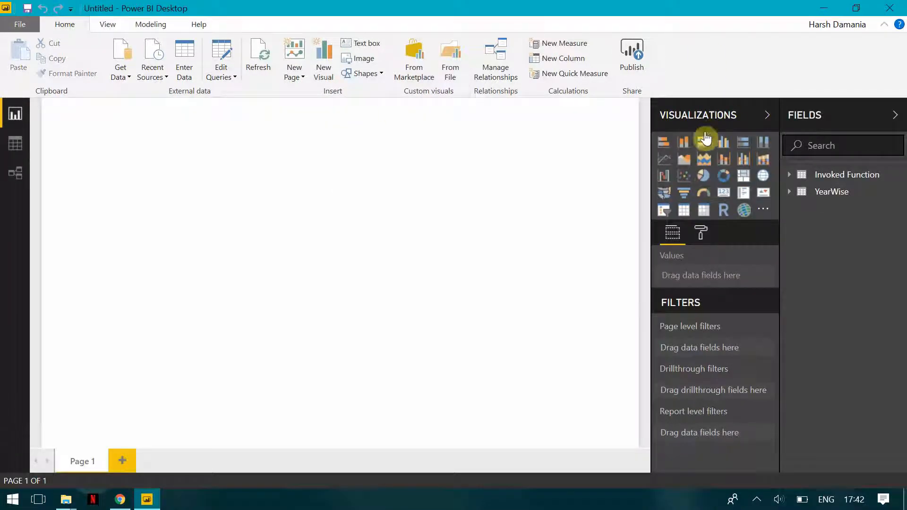
pyautogui.click(704, 179)
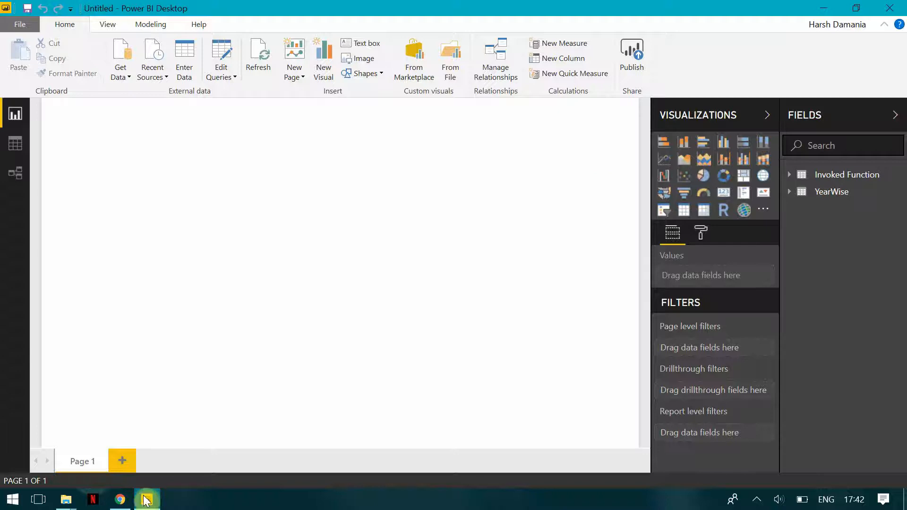
# - Add a pie chart counting Distributor by Worldwide gross from the Invoked Function table, and enlarge it across the page's upper area
pyautogui.click(797, 194)
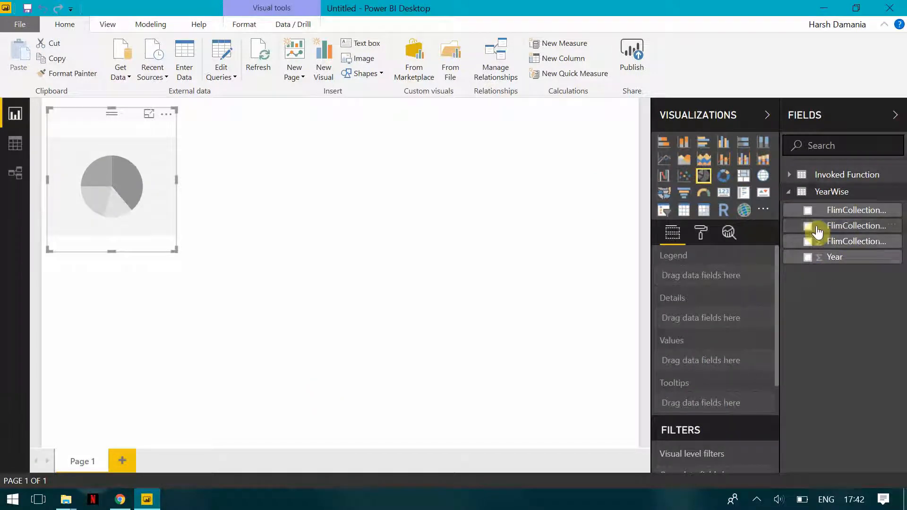
pyautogui.click(789, 176)
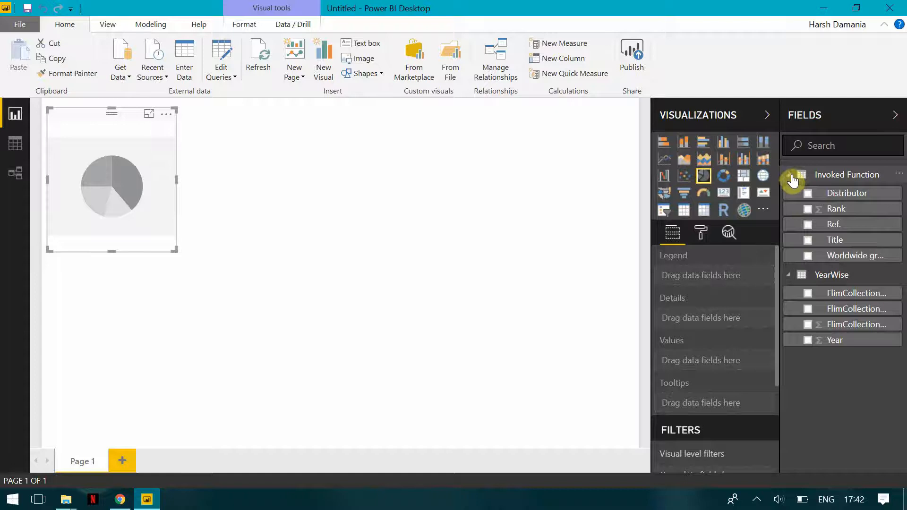
pyautogui.click(791, 177)
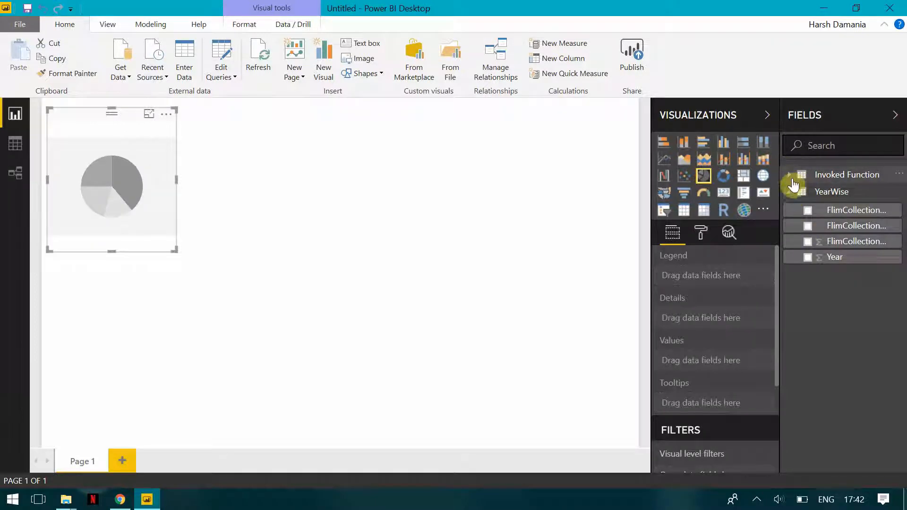
pyautogui.click(791, 178)
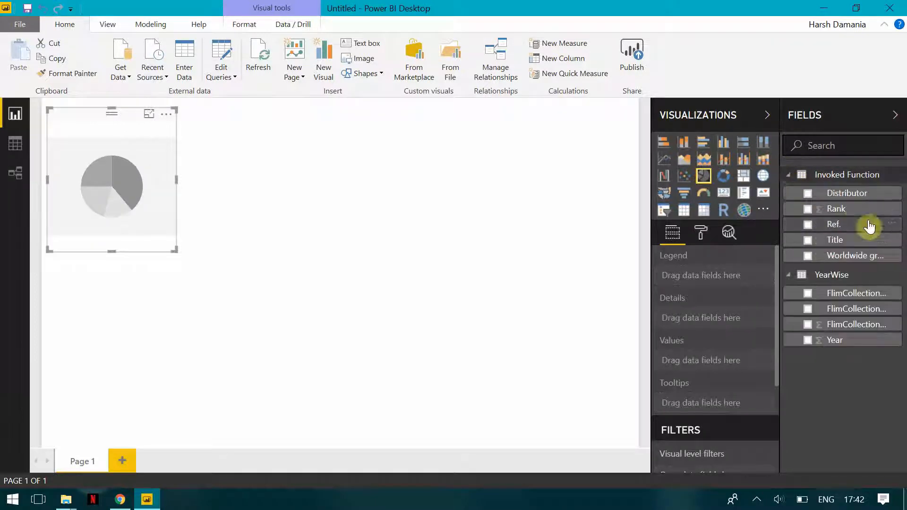
pyautogui.click(807, 242)
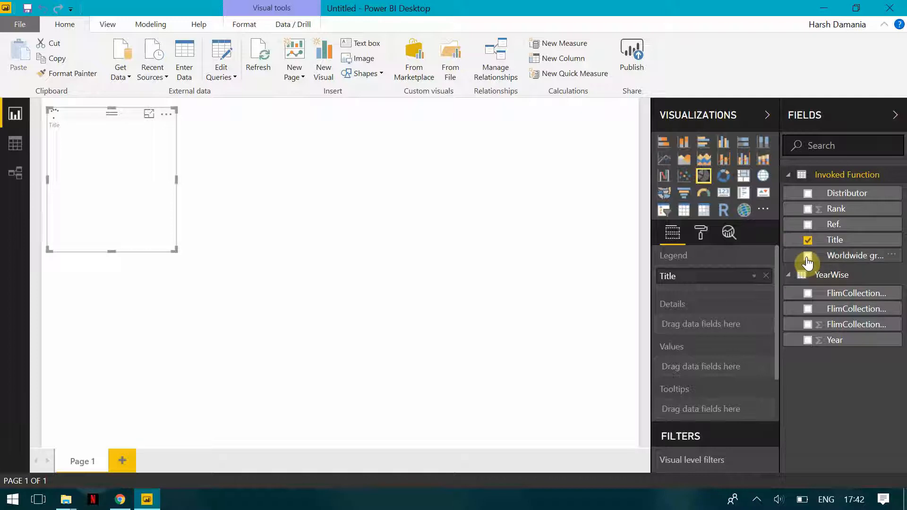
pyautogui.click(808, 193)
pyautogui.click(808, 241)
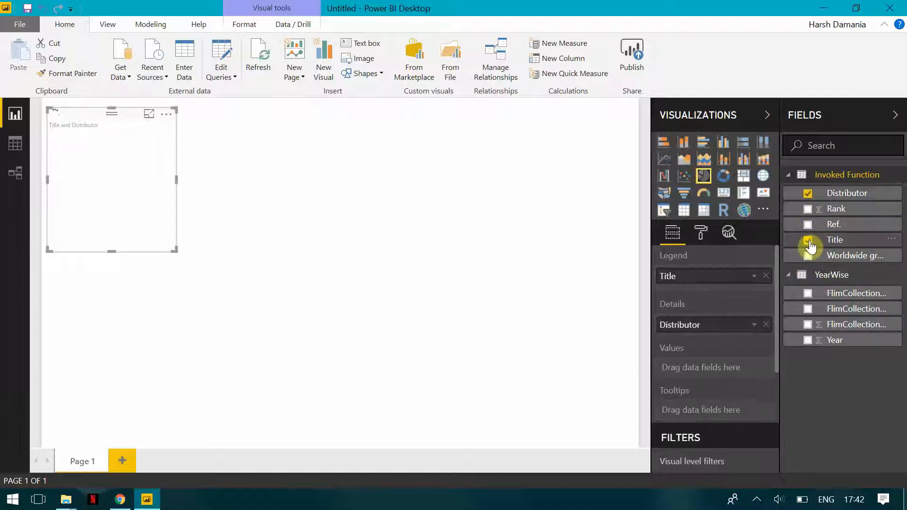
pyautogui.click(808, 256)
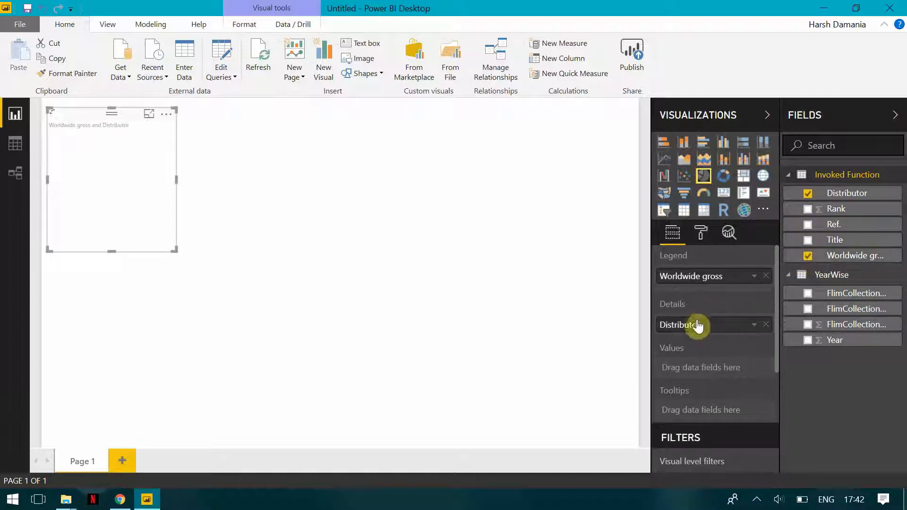
pyautogui.moveTo(694, 325)
pyautogui.mouseDown()
pyautogui.moveTo(695, 375)
pyautogui.moveTo(752, 355)
pyautogui.mouseUp()
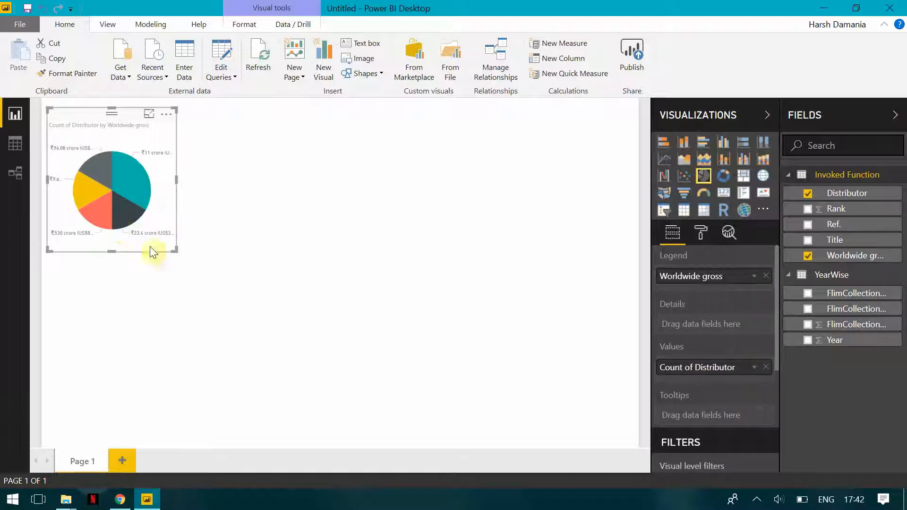
pyautogui.moveTo(175, 251); pyautogui.dragTo(479, 338)
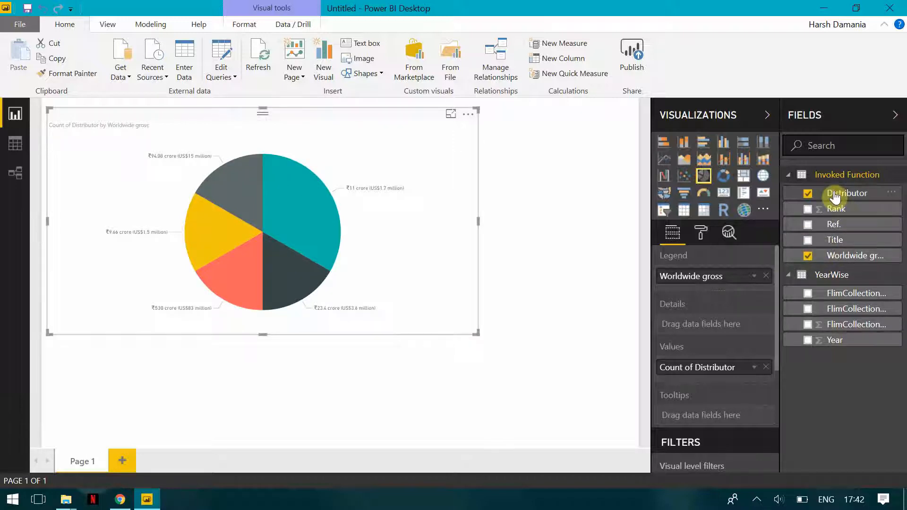
# - Replace Worldwide gross with Distributor as the legend of the pie chart
pyautogui.moveTo(832, 198); pyautogui.dragTo(699, 279)
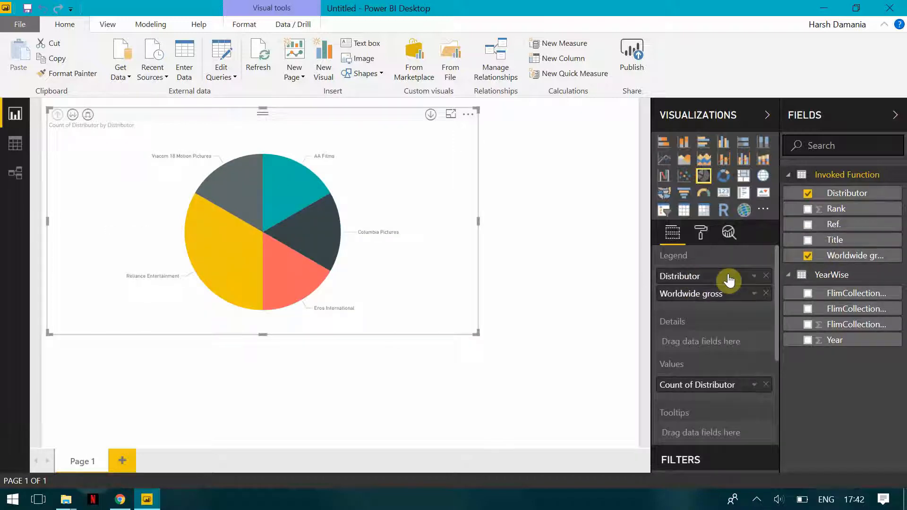
pyautogui.rightClick(754, 294)
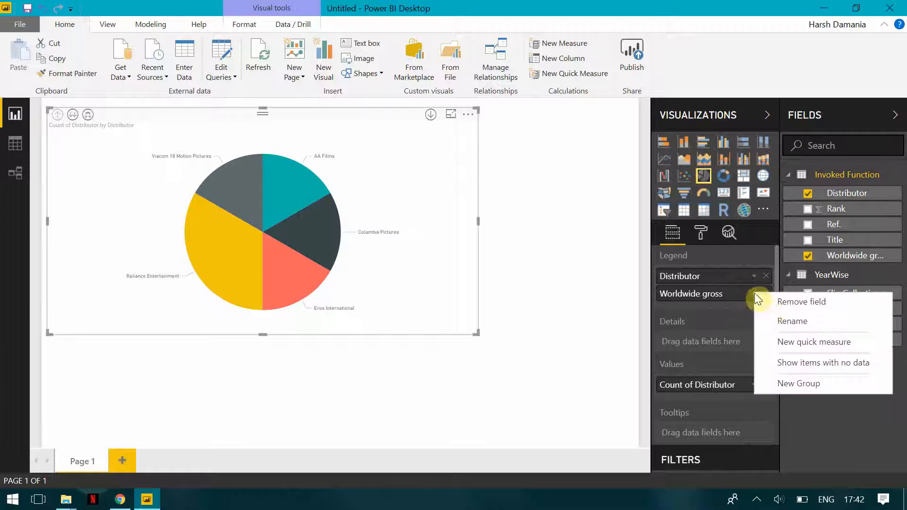
pyautogui.click(798, 303)
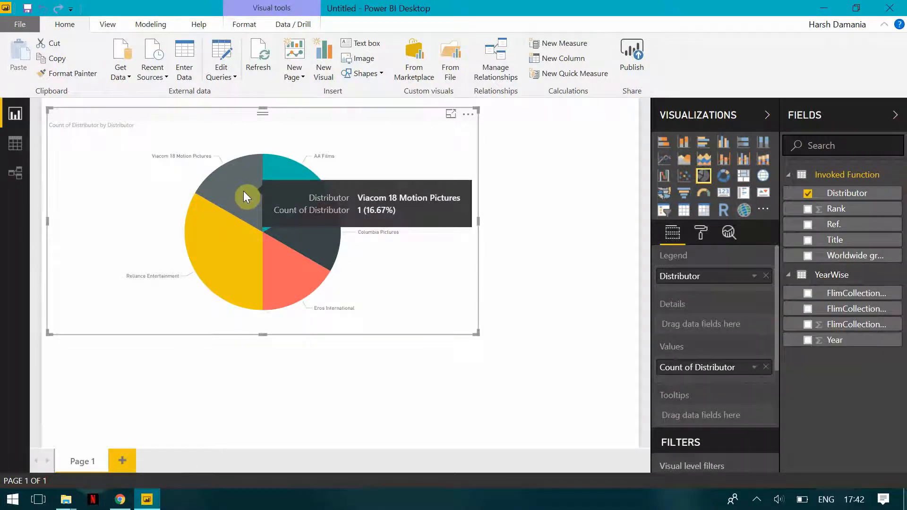
# - Examine the count of each distributor's pie slice and the calculation options available for the Count of Distributor value
pyautogui.moveTo(211, 267)
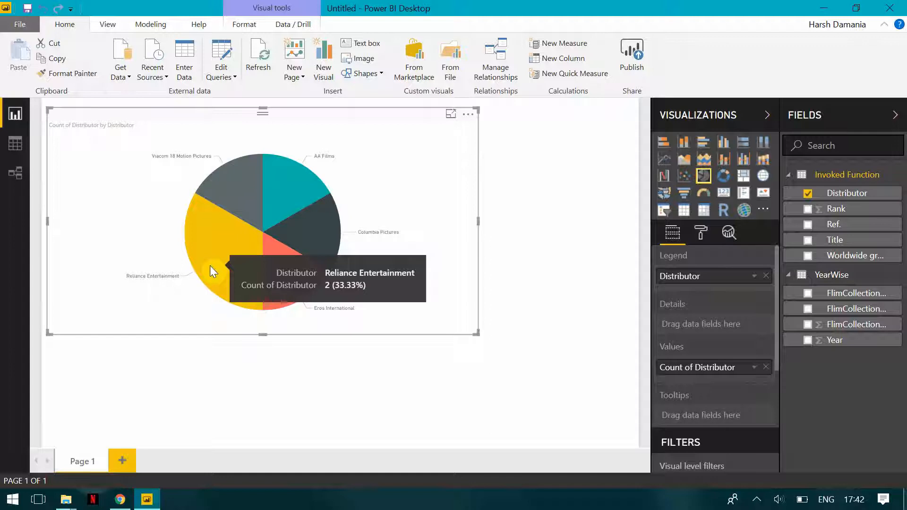
pyautogui.moveTo(320, 228)
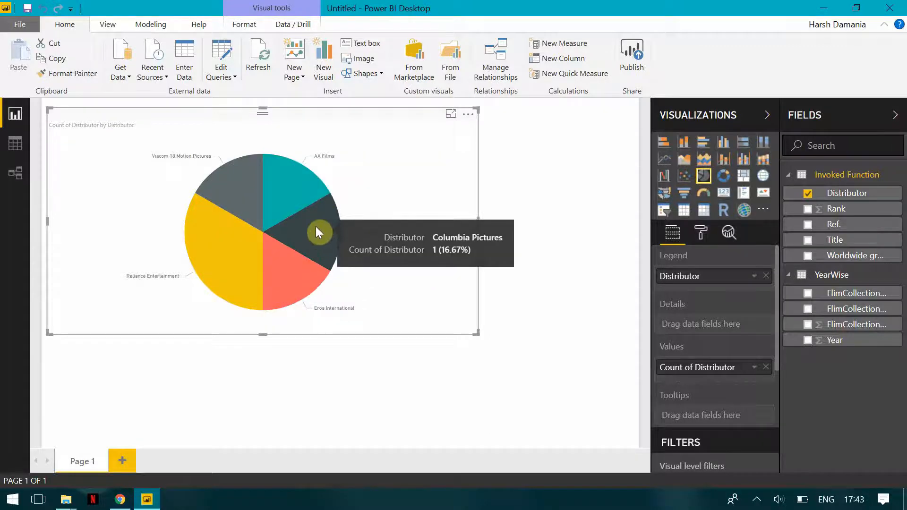
pyautogui.moveTo(286, 181)
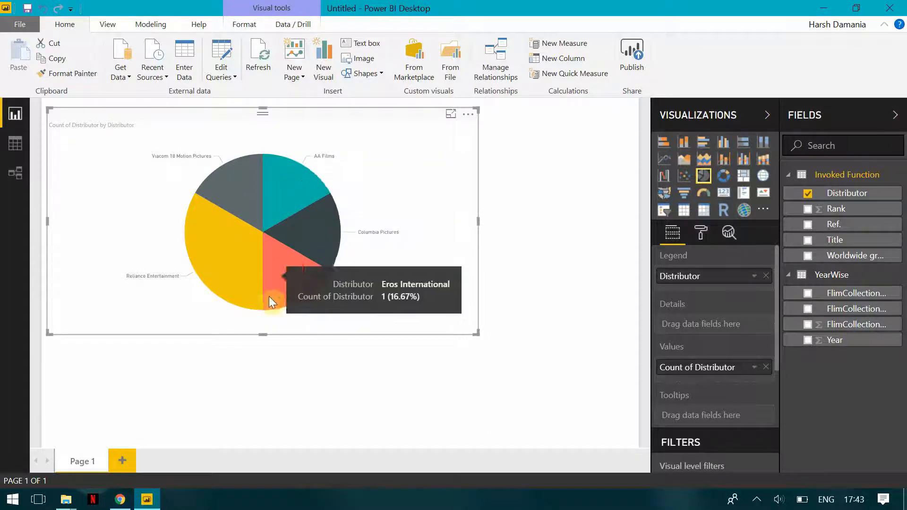
pyautogui.moveTo(235, 174)
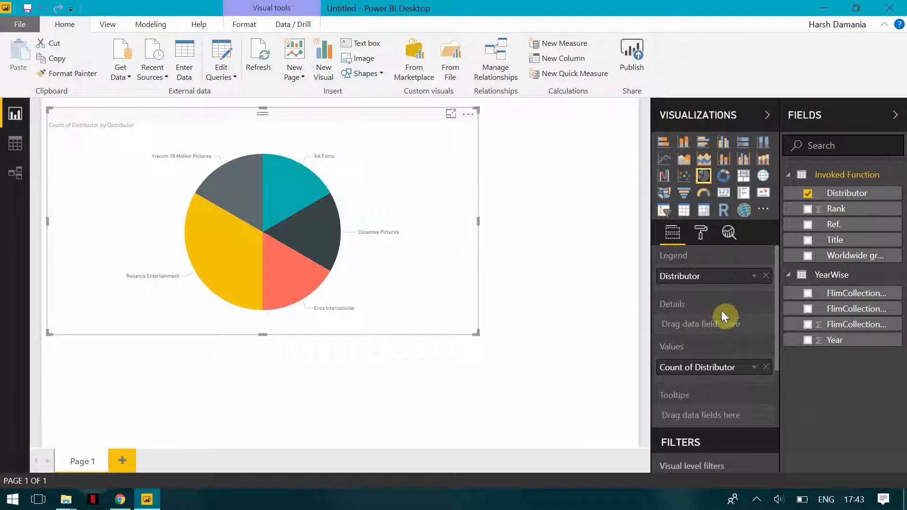
pyautogui.click(755, 369)
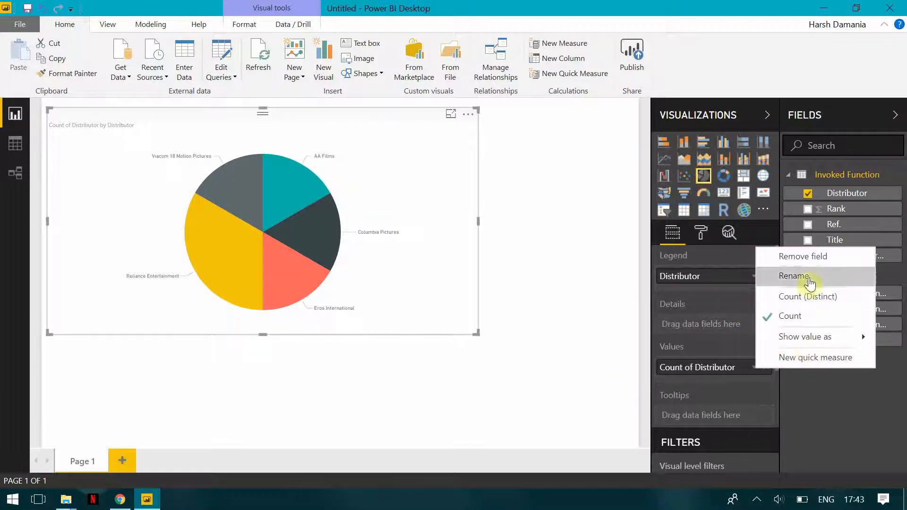
pyautogui.moveTo(817, 336)
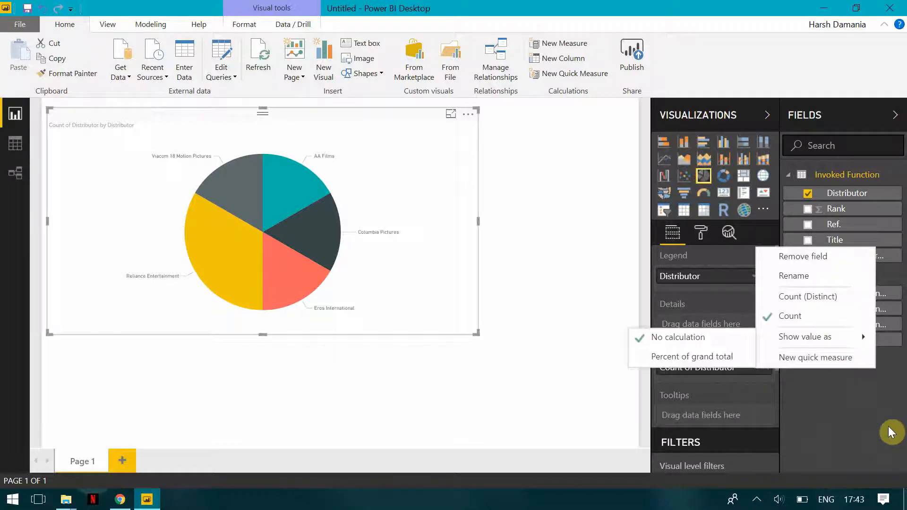
pyautogui.click(884, 411)
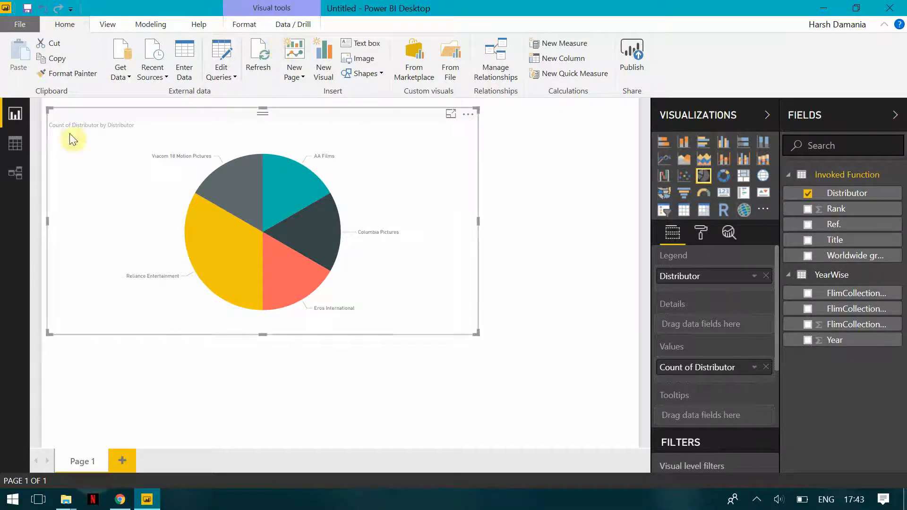
# - View the loaded rows of the Invoked Function and YearWise tables, and return to the report page
pyautogui.click(16, 143)
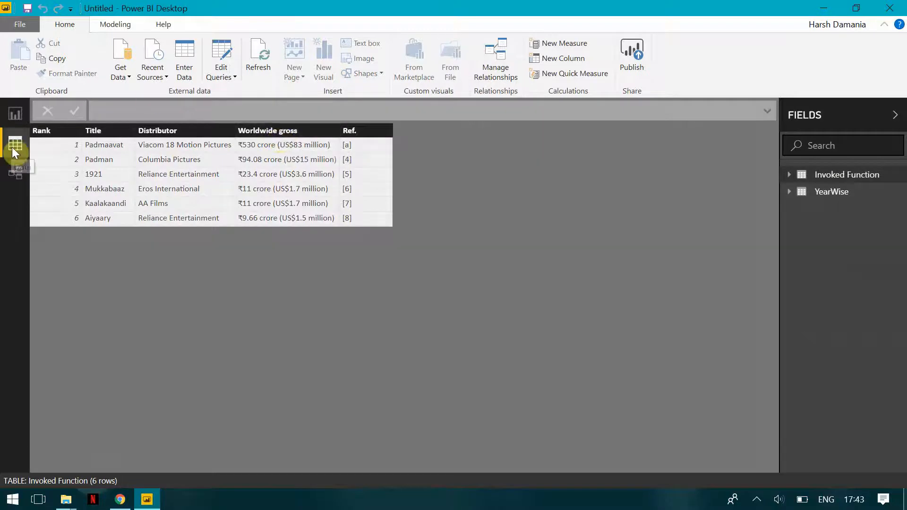
pyautogui.click(806, 193)
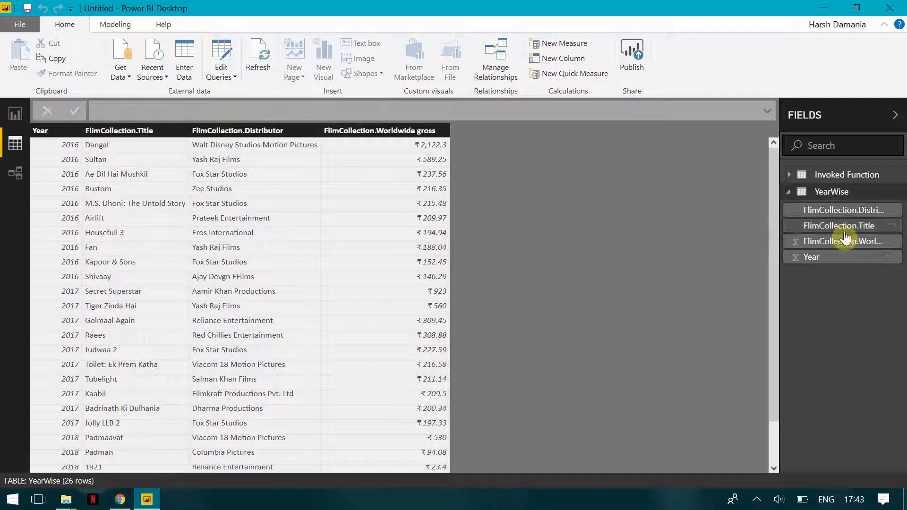
pyautogui.click(11, 115)
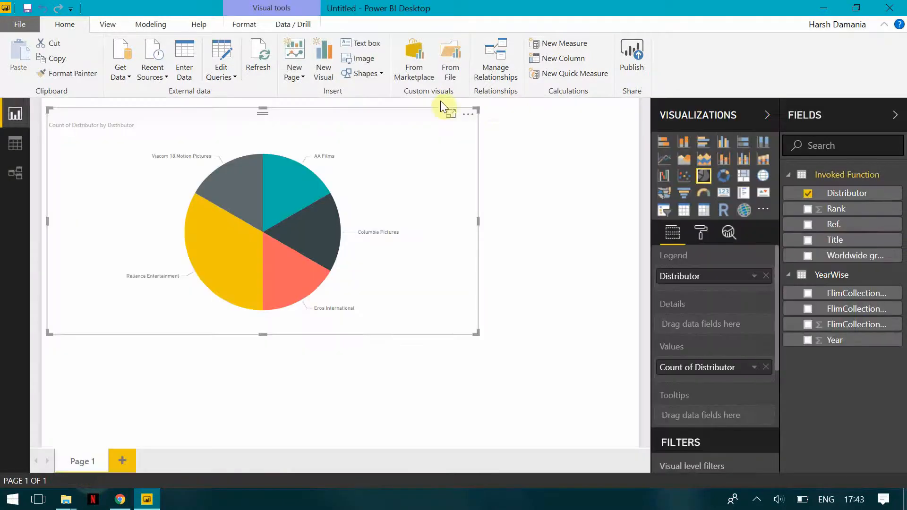
# - Remove the distributor pie chart from the report page
pyautogui.click(468, 115)
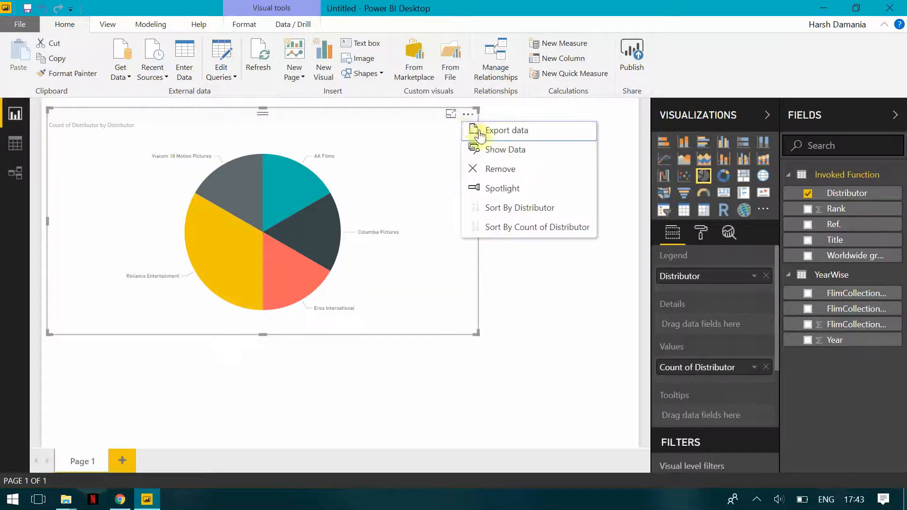
pyautogui.click(497, 171)
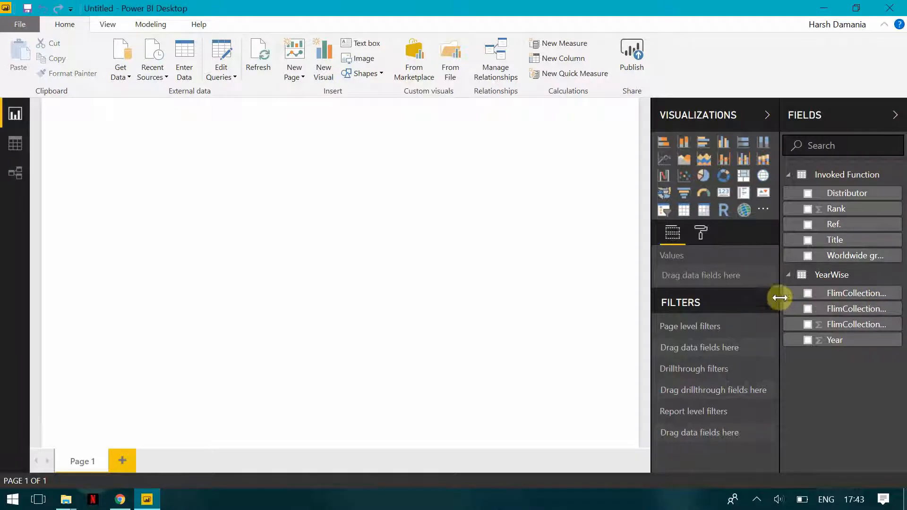
# - Build a treemap of YearWise's FlimCollection.Worldwide gross grouped by FlimCollection.Distributor, and enlarge it to fill most of the page
pyautogui.moveTo(779, 297); pyautogui.dragTo(655, 324)
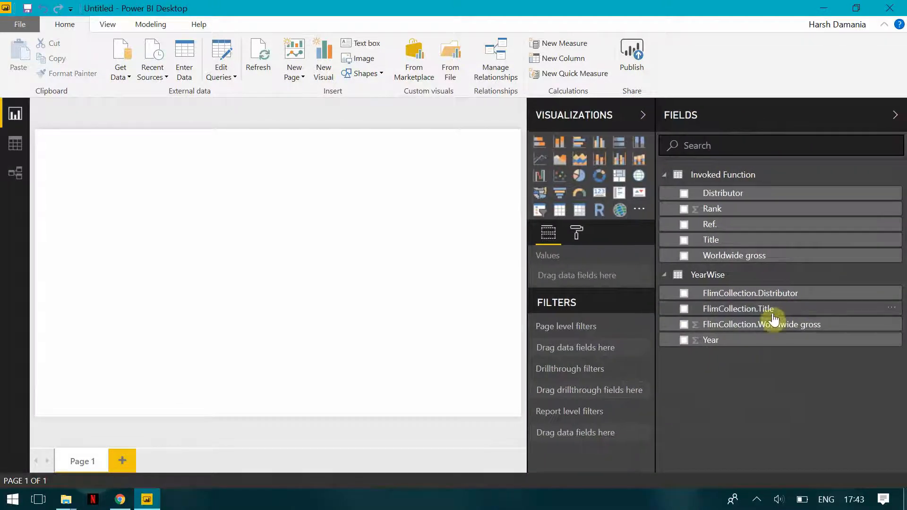
pyautogui.click(682, 297)
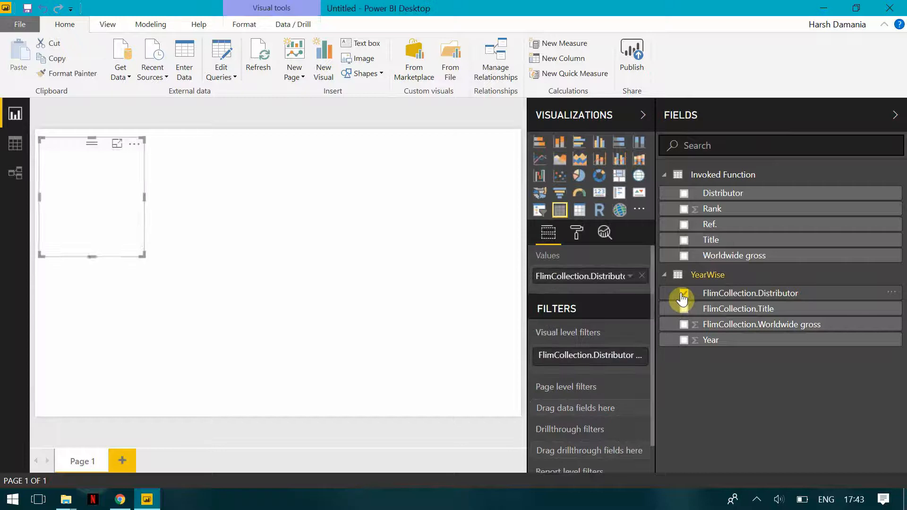
pyautogui.click(683, 325)
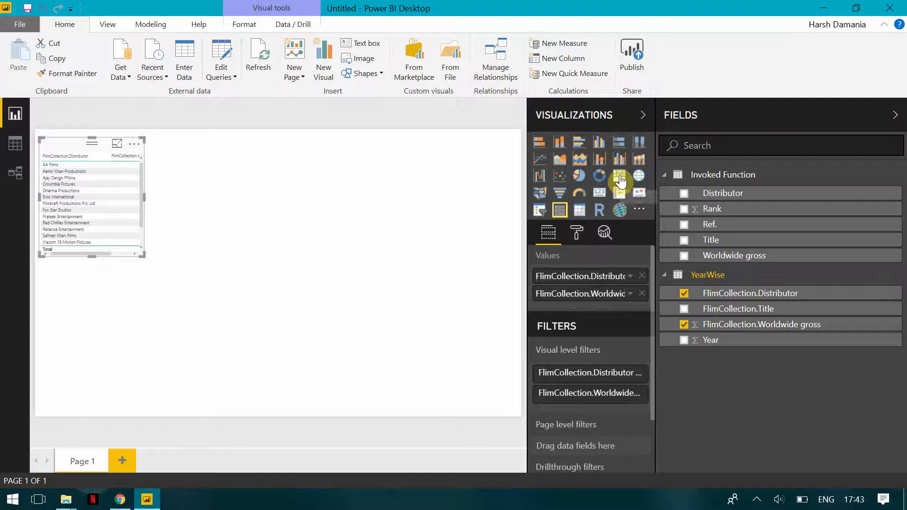
pyautogui.click(618, 180)
pyautogui.moveTo(143, 254); pyautogui.dragTo(519, 324)
pyautogui.moveTo(507, 366); pyautogui.dragTo(494, 376)
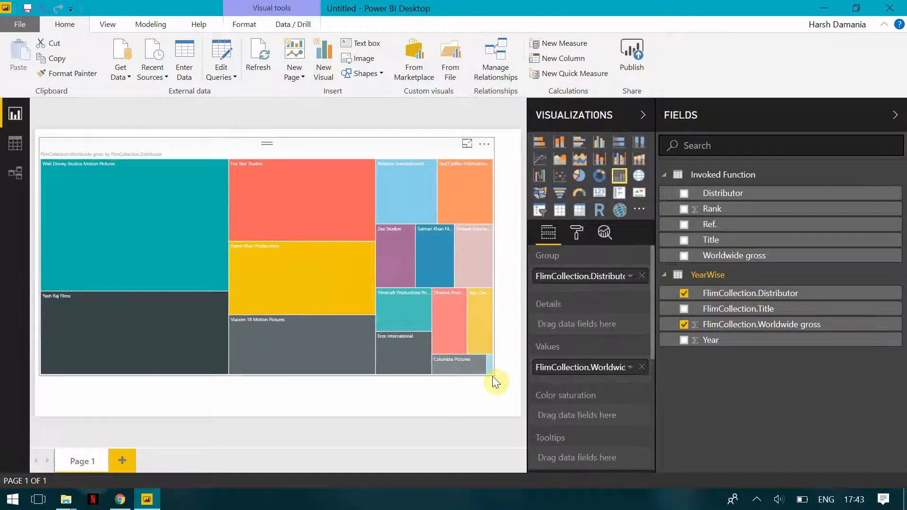
# - Try adding Year to the treemap's values, and take it out again
pyautogui.click(683, 340)
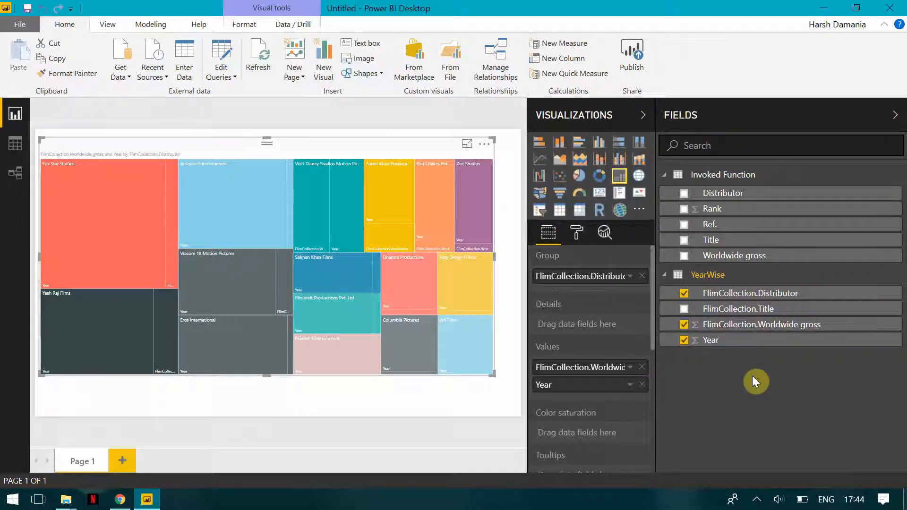
pyautogui.click(684, 341)
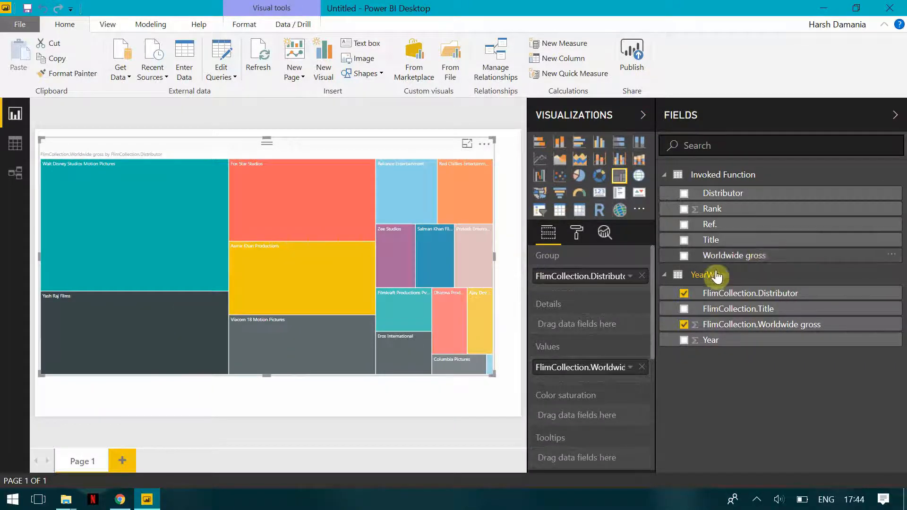
# - Collapse the visualization options to enlarge the page, and examine the worldwide gross of individual distributors in the treemap
pyautogui.click(523, 407)
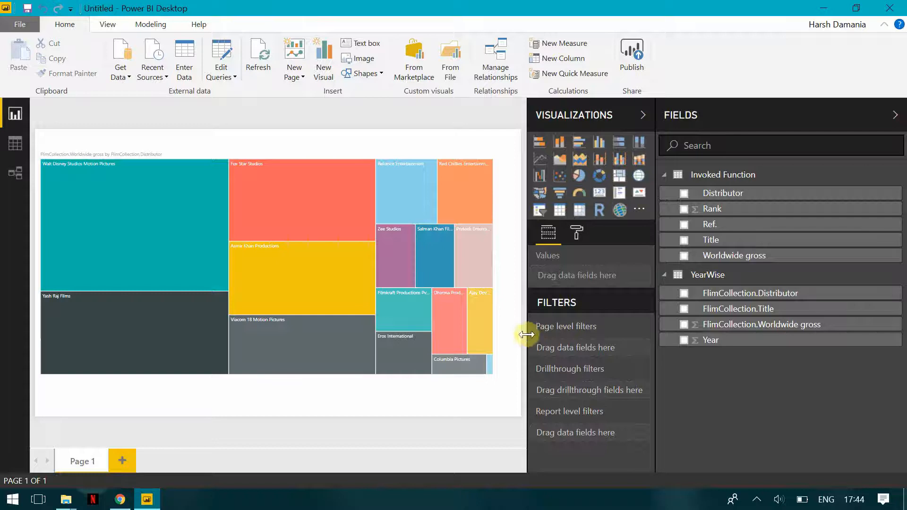
pyautogui.click(641, 116)
pyautogui.moveTo(188, 230)
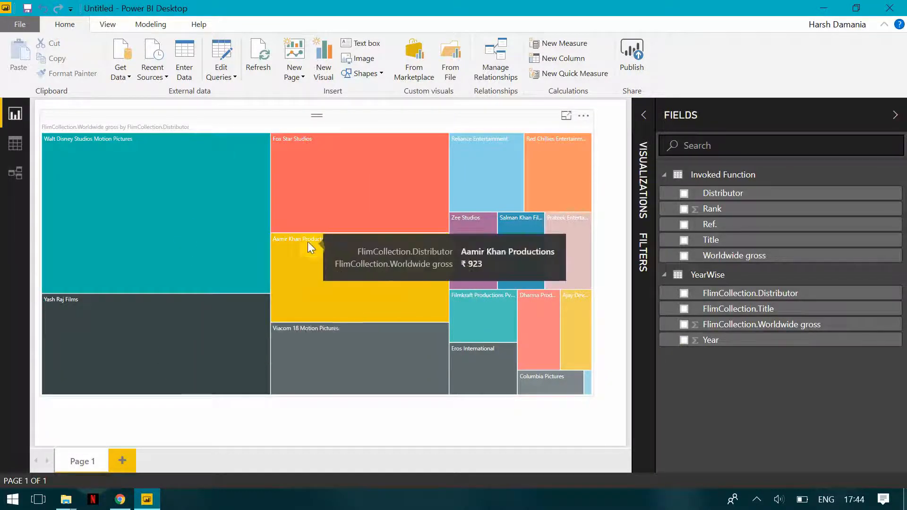
pyautogui.moveTo(327, 225)
pyautogui.moveTo(327, 261)
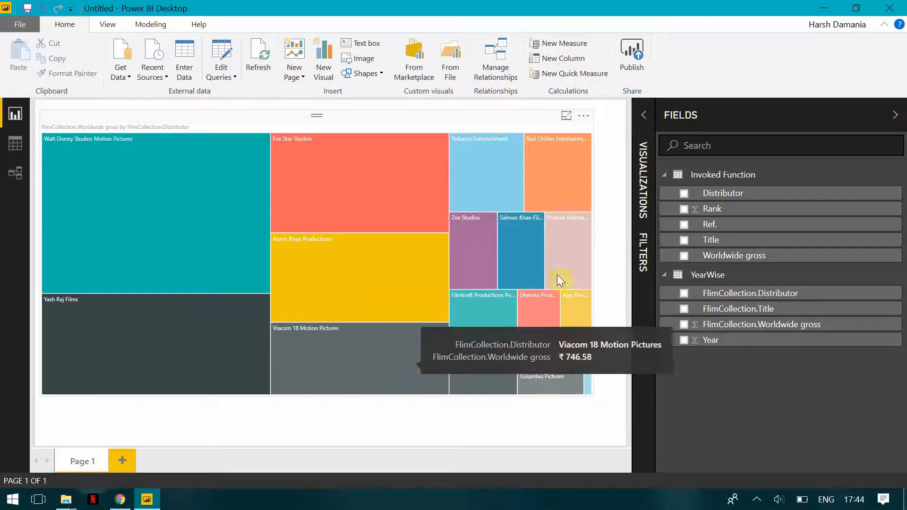
pyautogui.moveTo(491, 163)
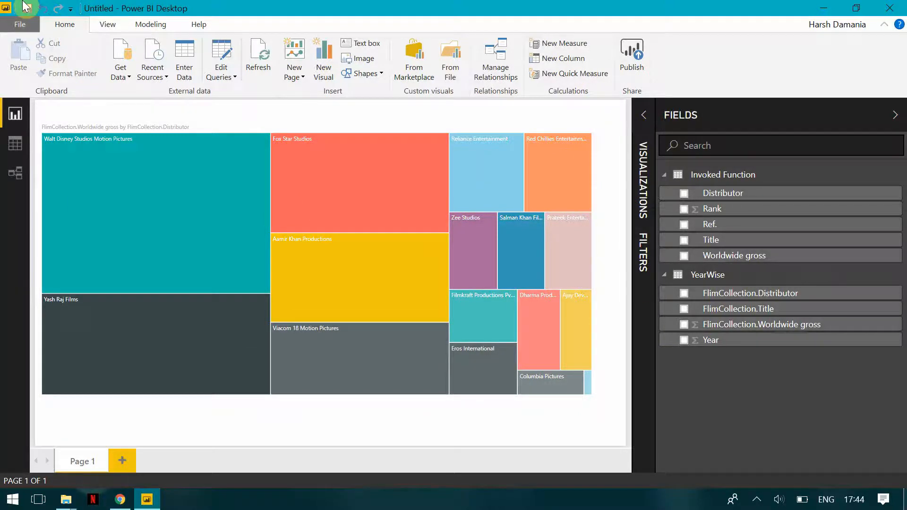
pyautogui.moveTo(281, 141)
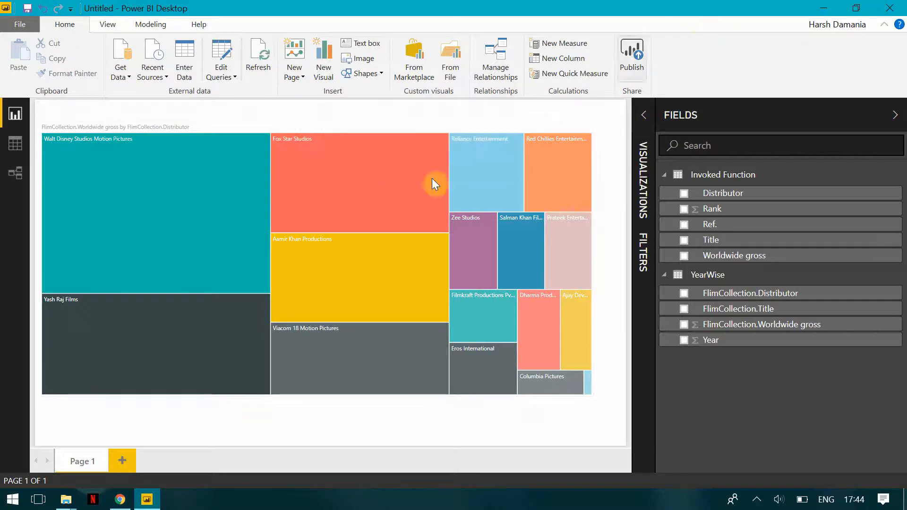
pyautogui.moveTo(364, 252)
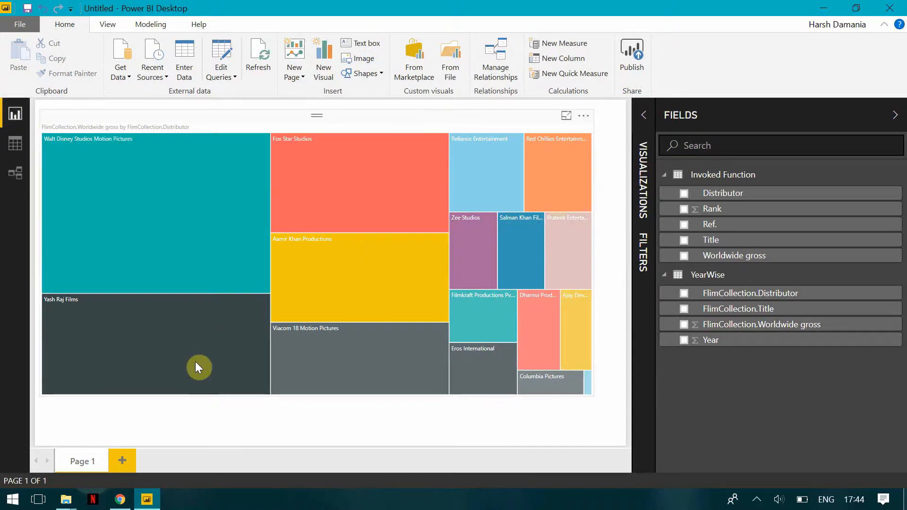
pyautogui.click(756, 499)
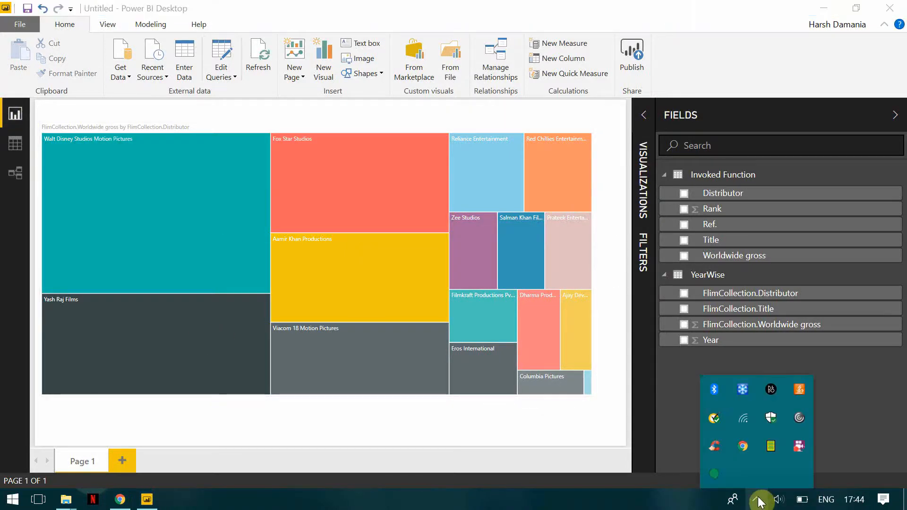
pyautogui.rightClick(799, 449)
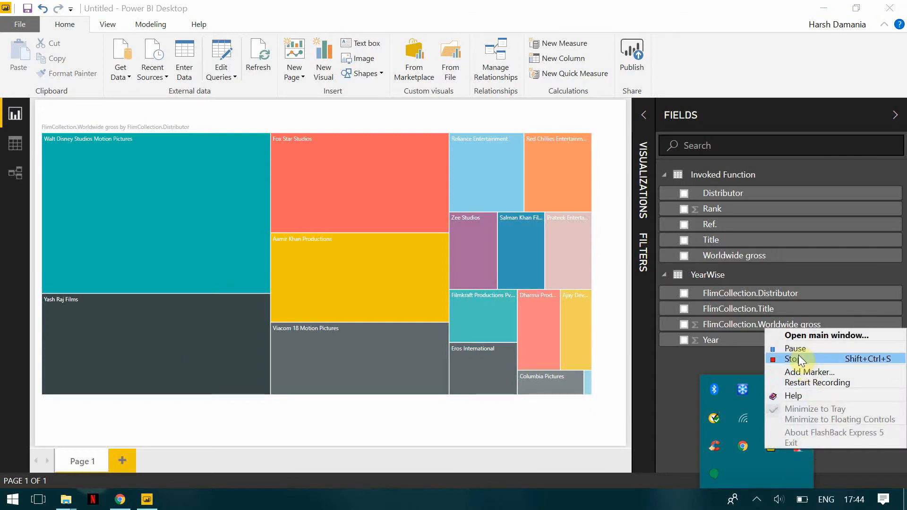